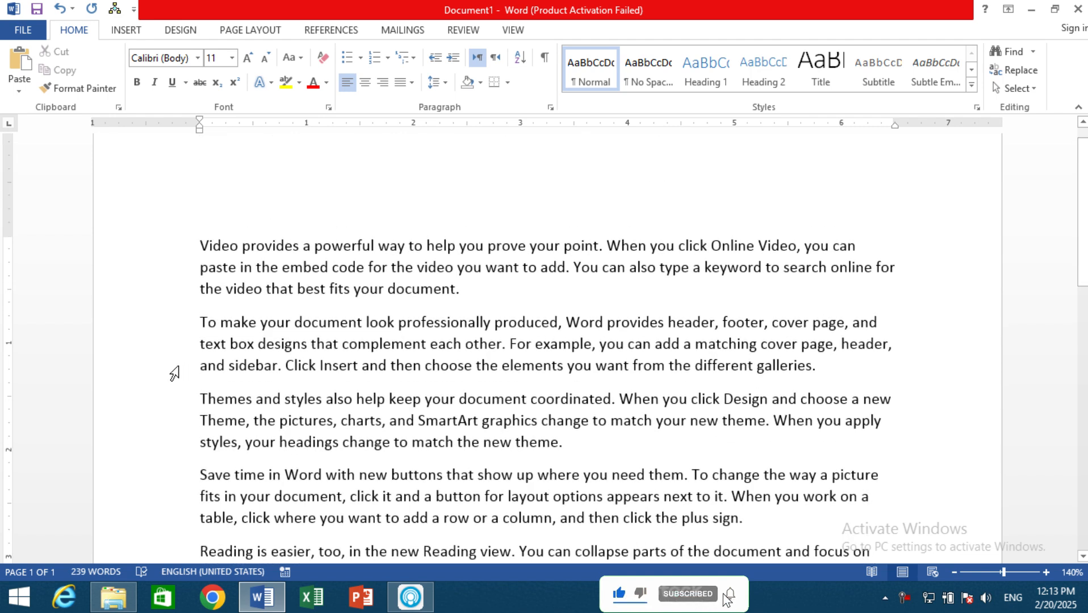
Select all the document text, begin a new style named AFGHAN, and open its full formatting settings.
{"action": "triple_click", "coordinate": [173, 372]}
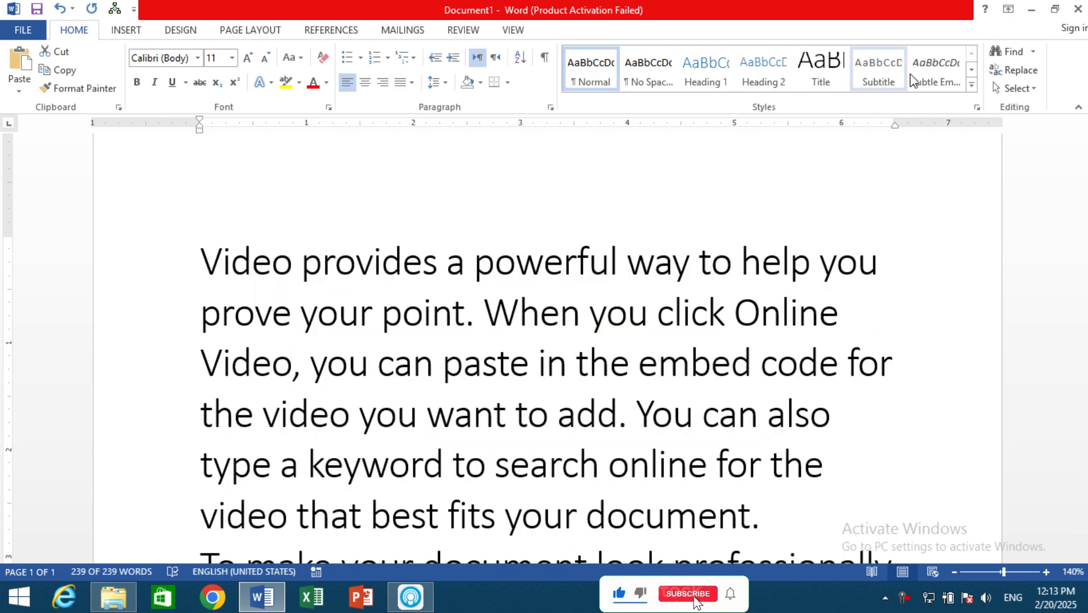
{"action": "left_click", "coordinate": [972, 85]}
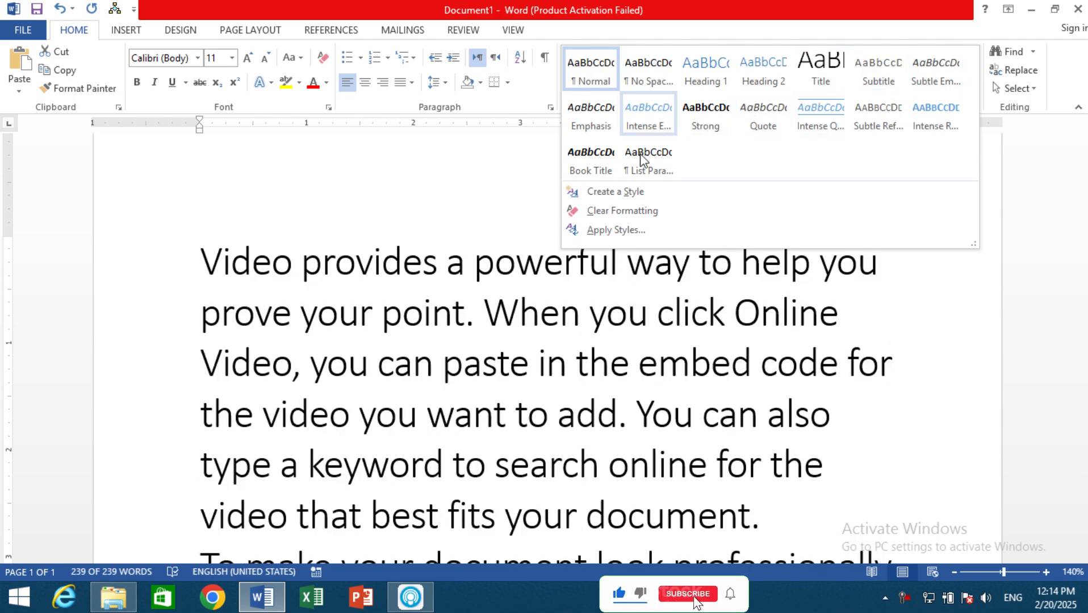
{"action": "left_click", "coordinate": [617, 193]}
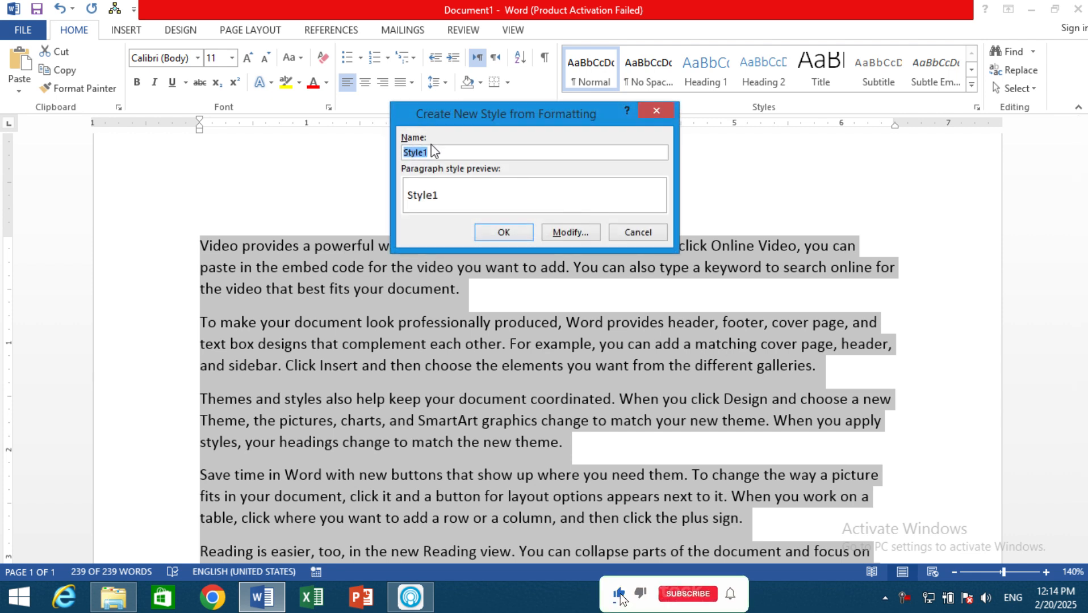
{"action": "type", "text": "AFGHAN"}
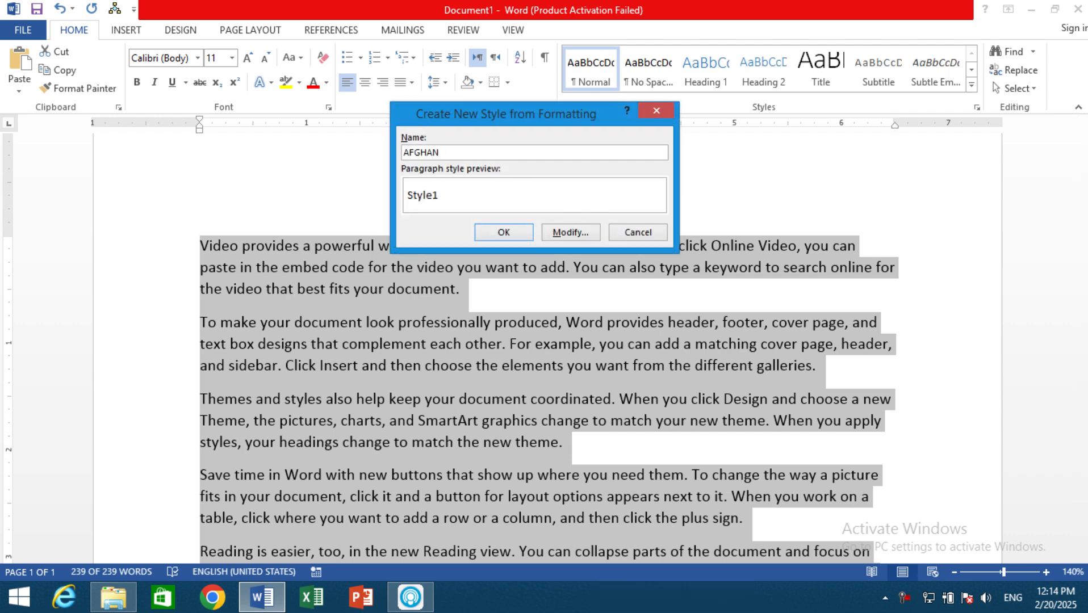
{"action": "left_click", "coordinate": [571, 233]}
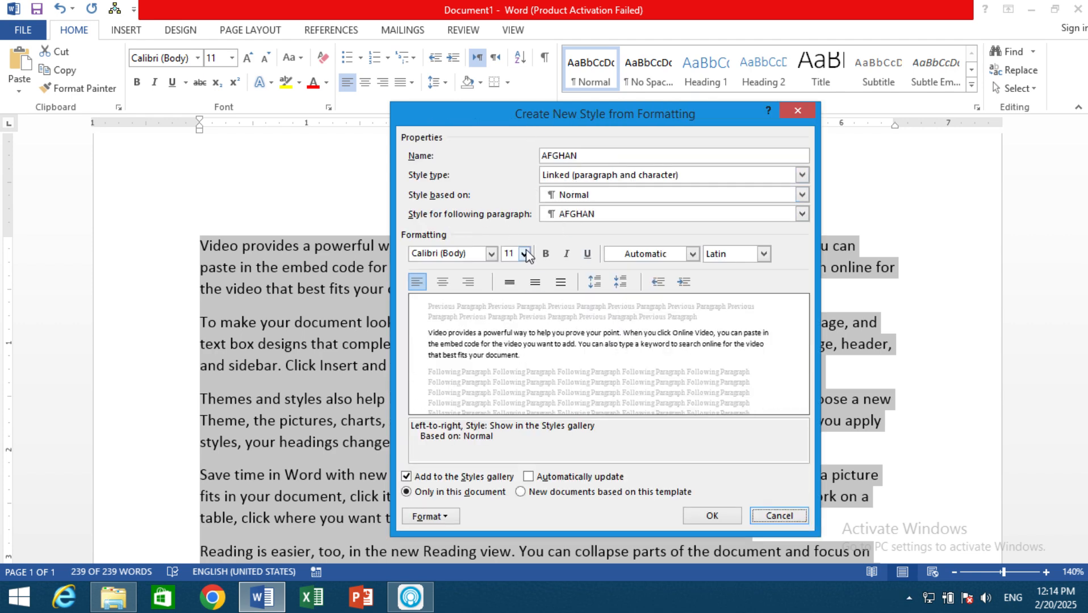
Set the AFGHAN style's font to Blackadder ITC at 12 pt, without bold or italic.
{"action": "left_click", "coordinate": [492, 254]}
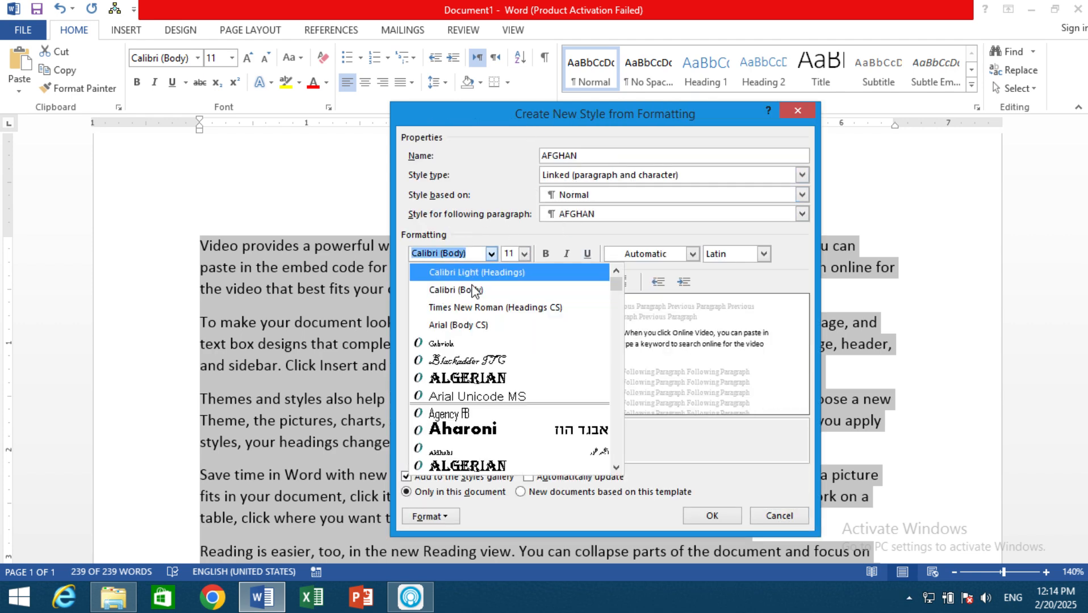
{"action": "left_click", "coordinate": [459, 362]}
{"action": "left_click", "coordinate": [524, 254]}
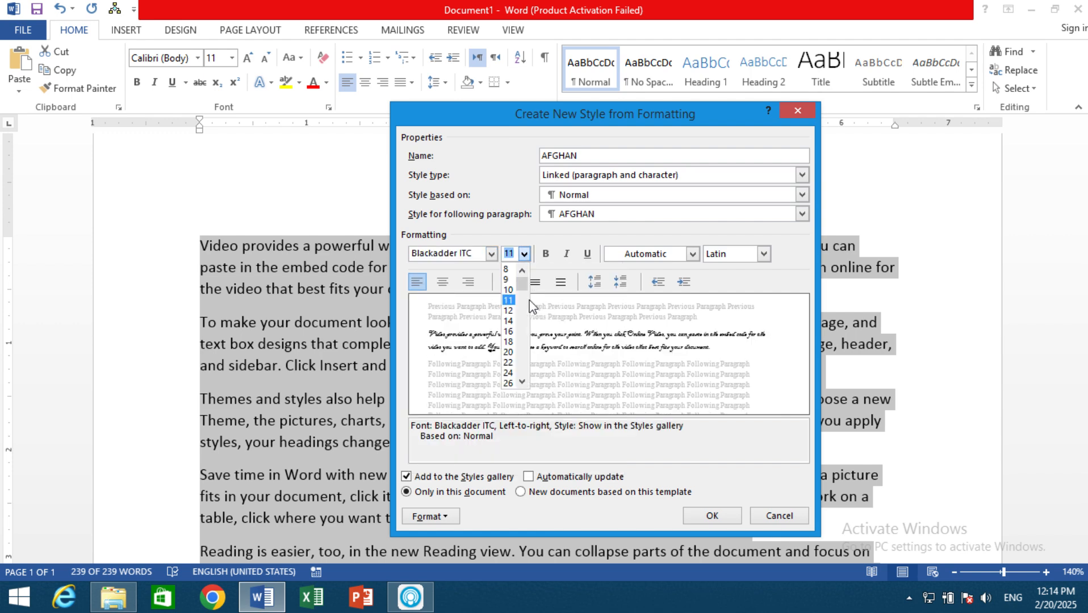
{"action": "left_click", "coordinate": [510, 311]}
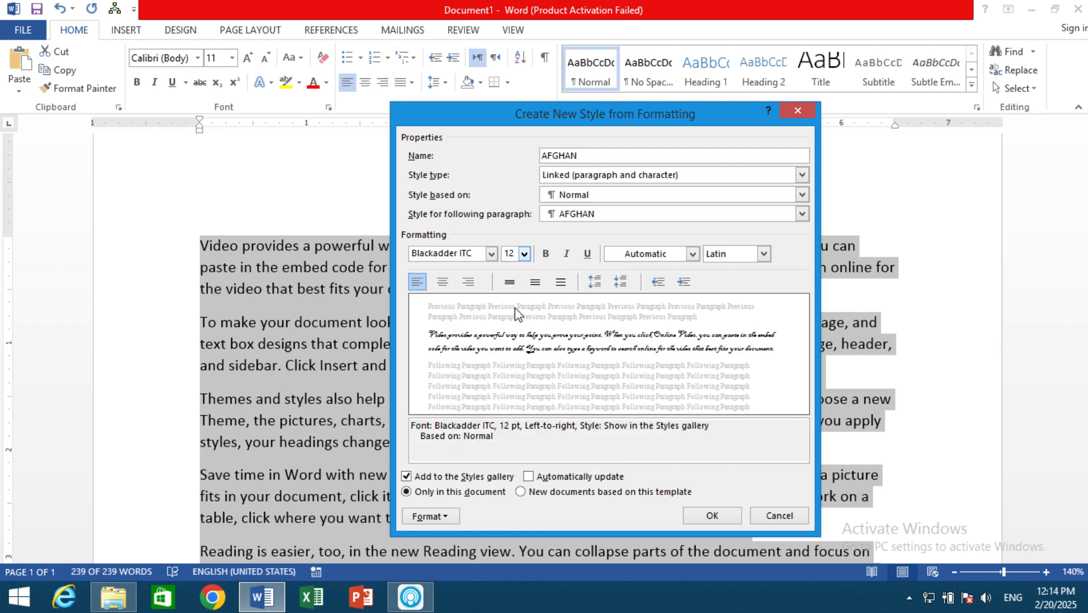
{"action": "left_click", "coordinate": [547, 257]}
{"action": "left_click", "coordinate": [546, 256]}
{"action": "left_click", "coordinate": [566, 255]}
{"action": "left_click", "coordinate": [567, 255]}
Give the style a dark blue Accent 1 font color, make it available in new documents based on this template, and save it.
{"action": "left_click", "coordinate": [693, 254]}
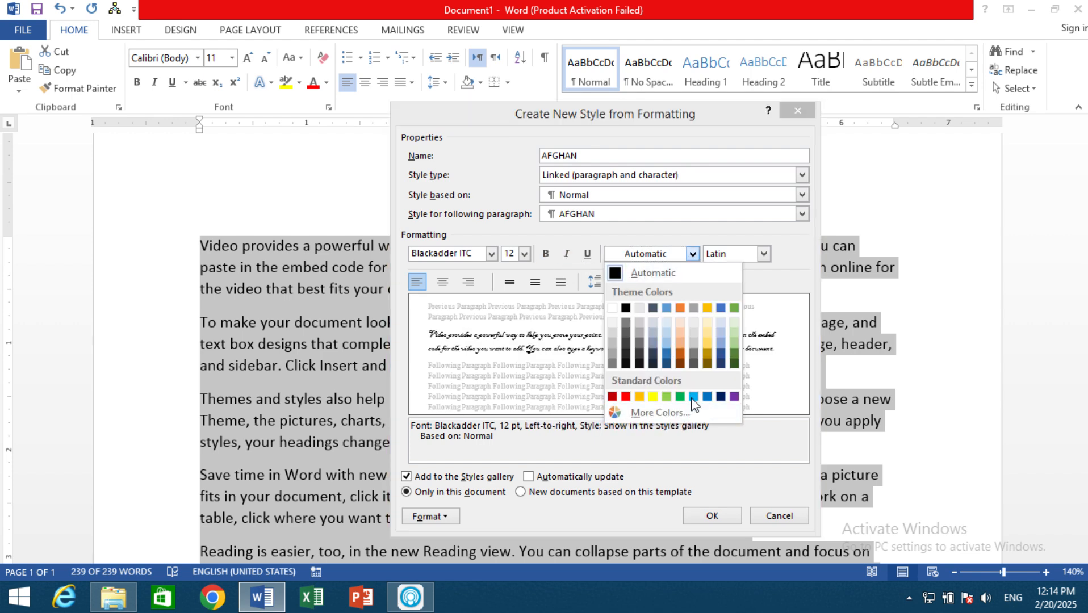
{"action": "left_click", "coordinate": [668, 356]}
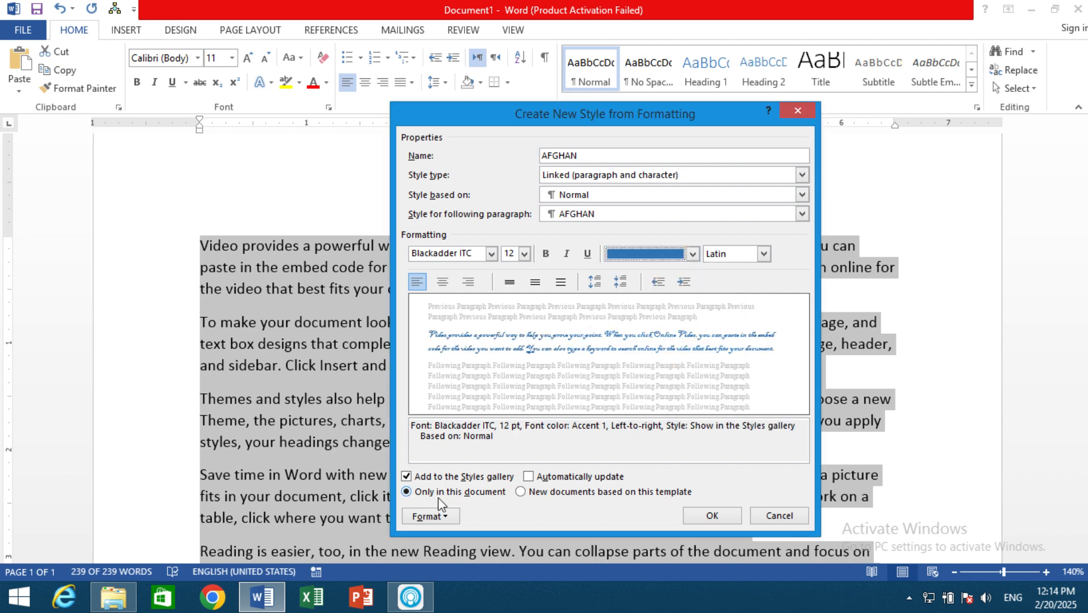
{"action": "left_click", "coordinate": [557, 492]}
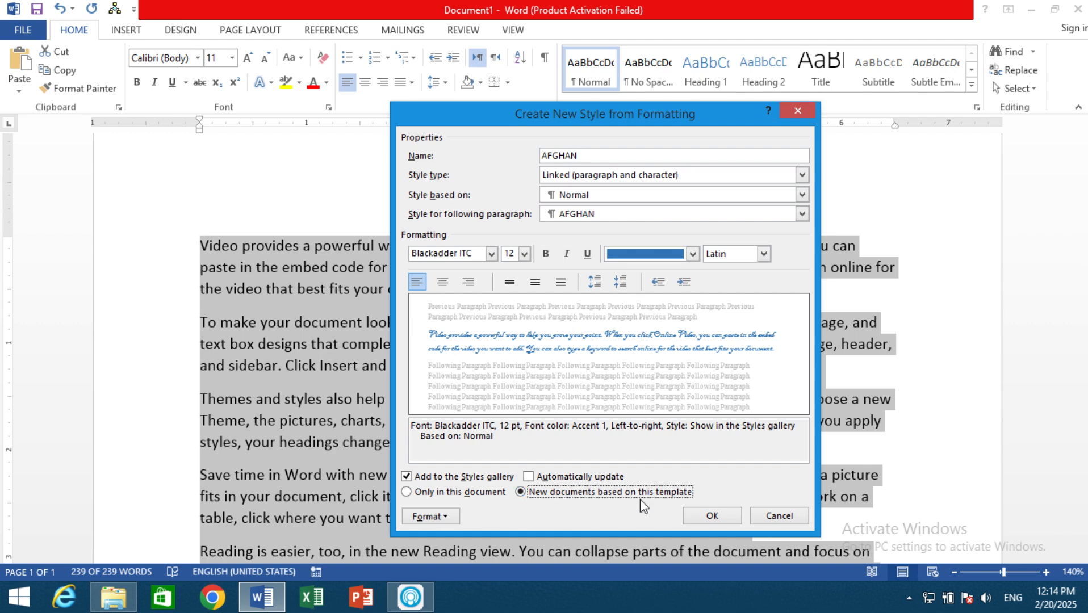
{"action": "left_click", "coordinate": [715, 514]}
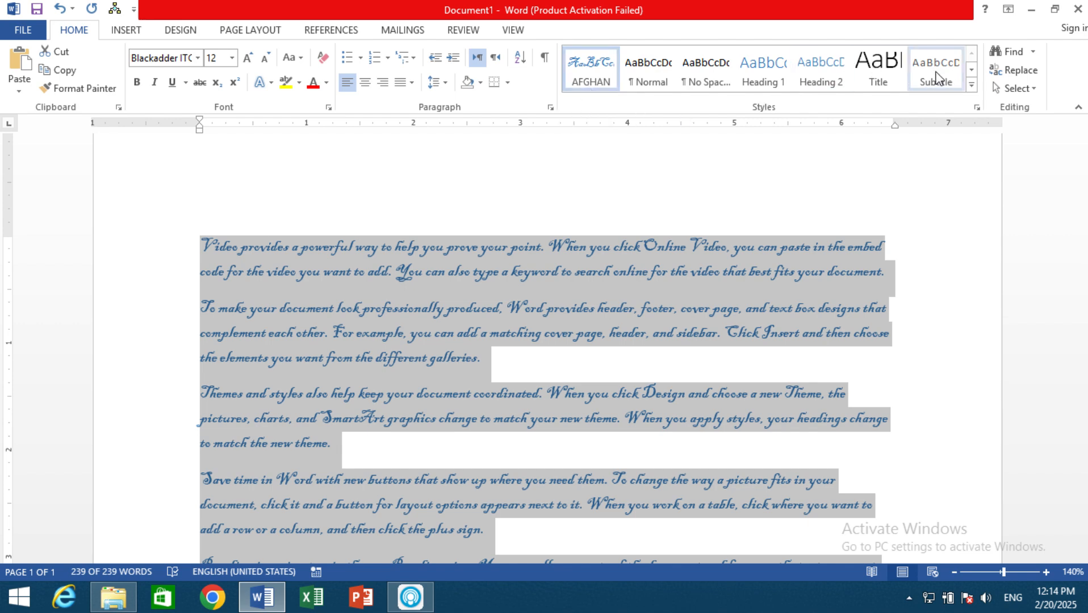
Clear all formatting from the selected text.
{"action": "left_click", "coordinate": [972, 85]}
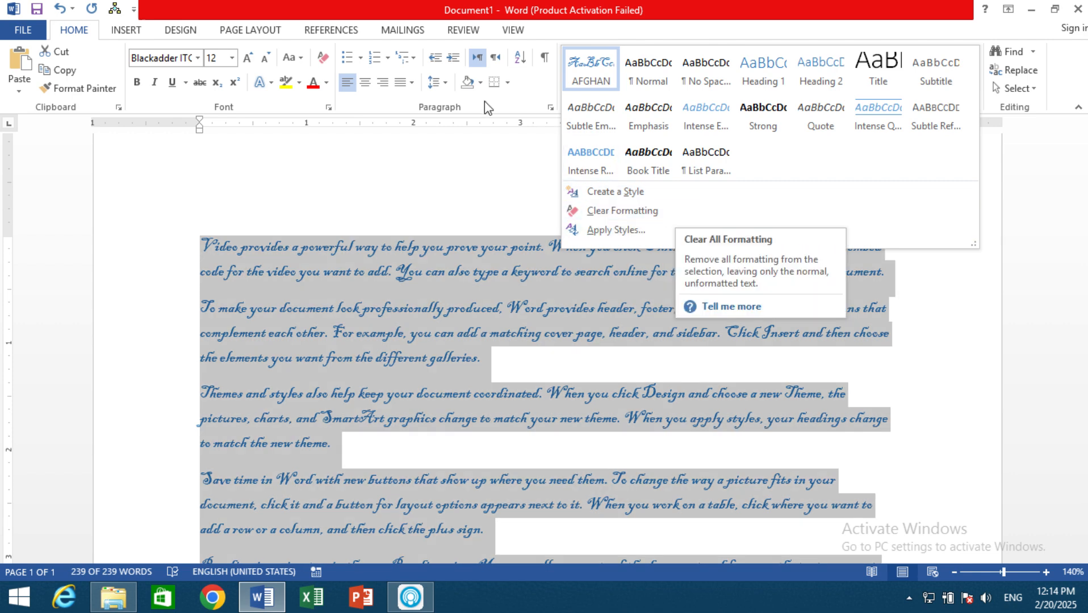
{"action": "left_click", "coordinate": [637, 214]}
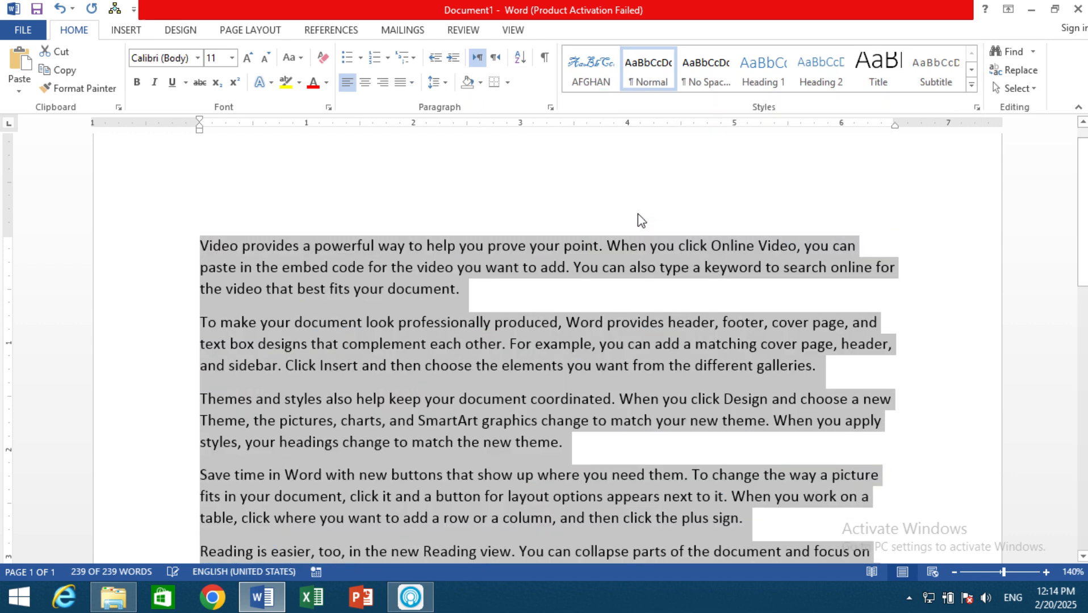
Apply the AFGHAN style by name to the selected text using Apply Styles, and close the Apply Styles window.
{"action": "left_click", "coordinate": [972, 84]}
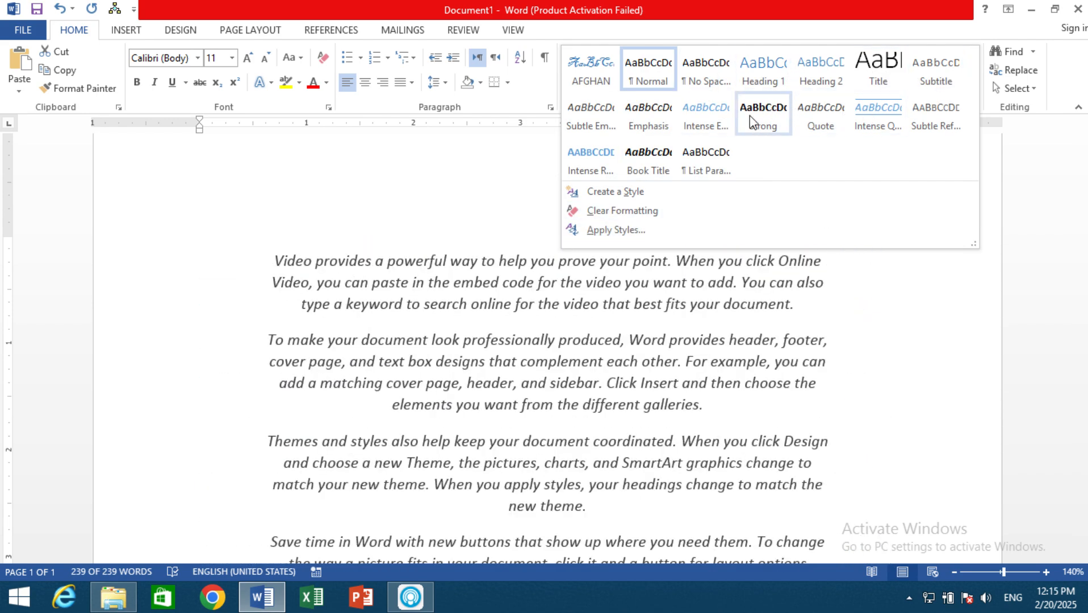
{"action": "left_click", "coordinate": [613, 229]}
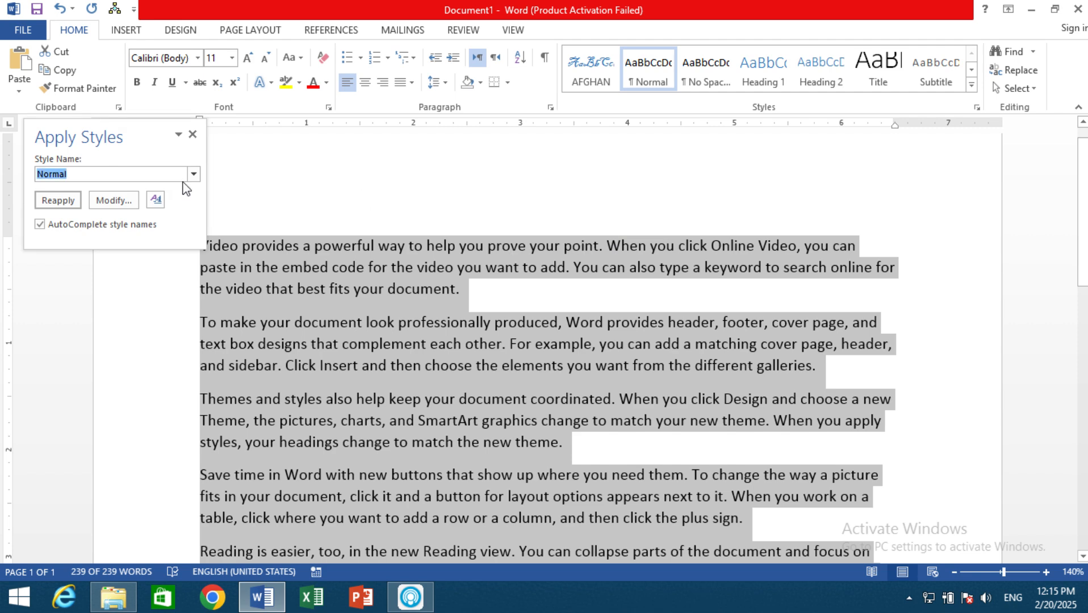
{"action": "type", "text": "AFGHAN"}
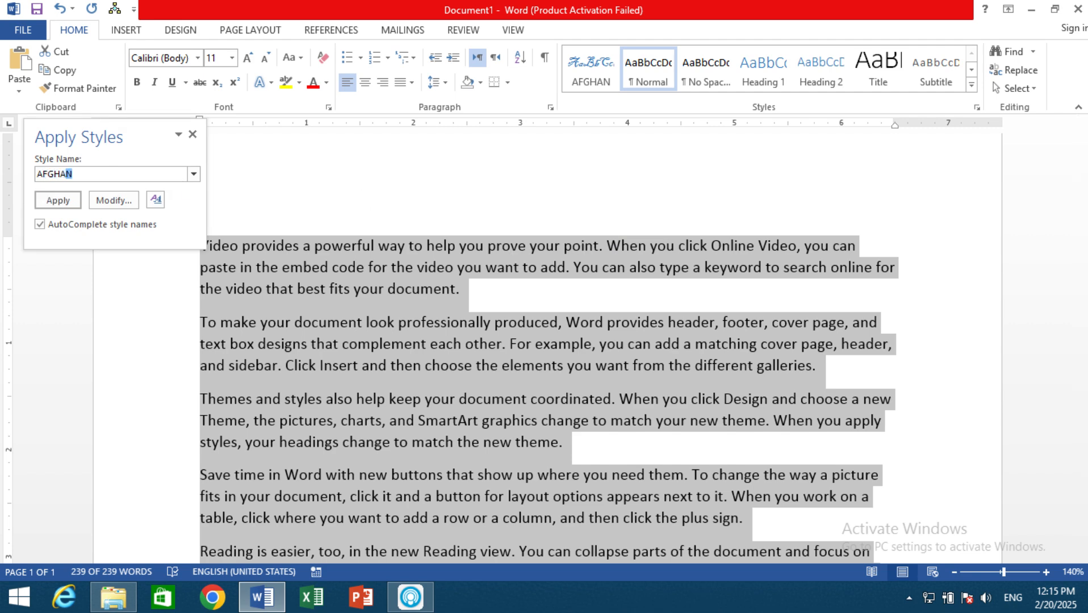
{"action": "left_click", "coordinate": [58, 200]}
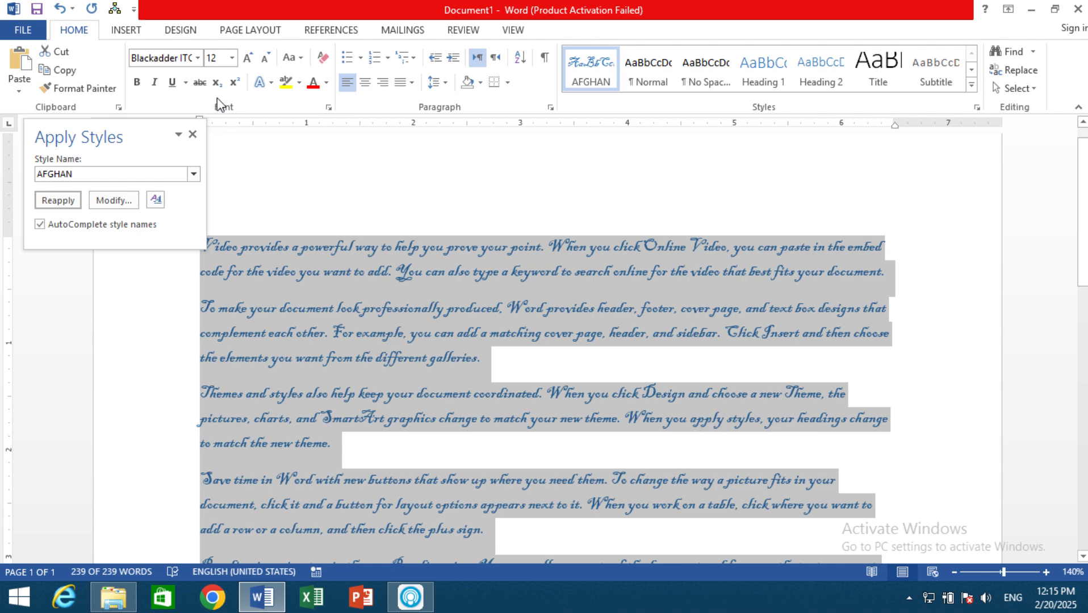
{"action": "left_click", "coordinate": [193, 135]}
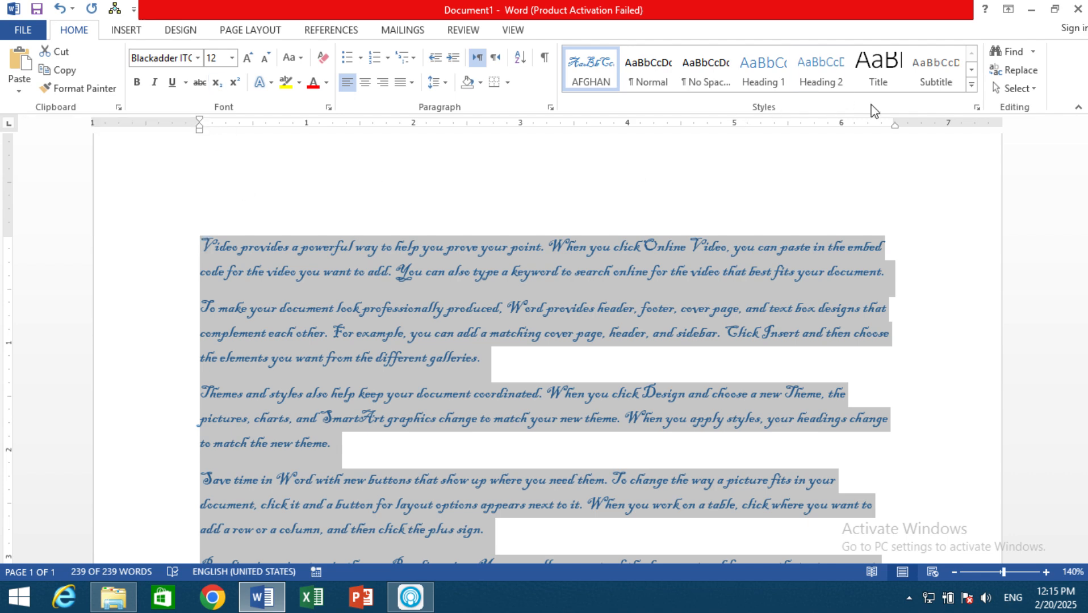
Remove the AFGHAN style from the selected text by clearing its formatting.
{"action": "left_click", "coordinate": [972, 84]}
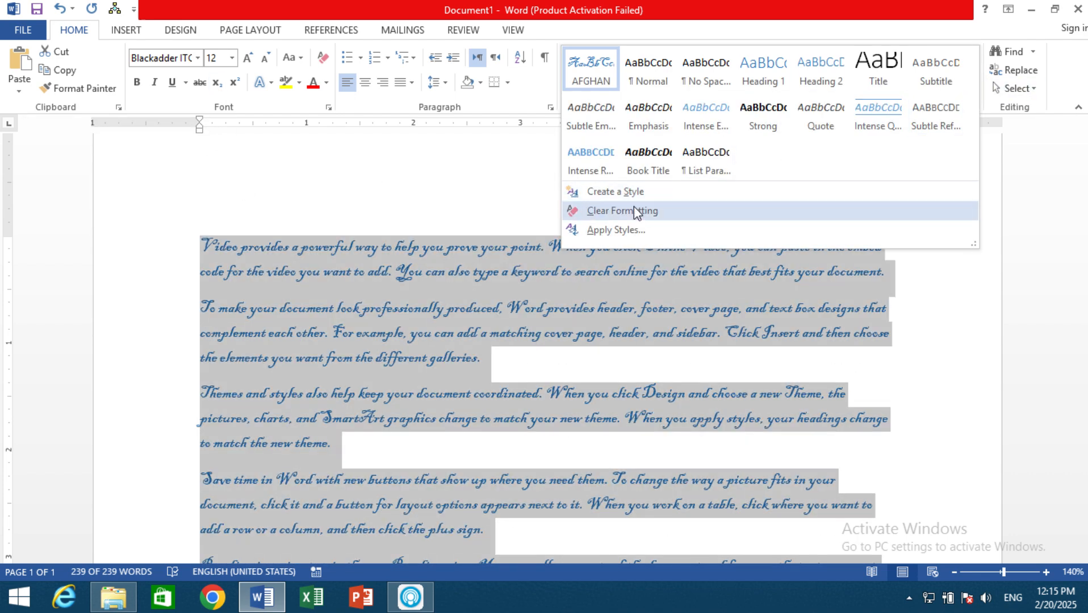
{"action": "left_click", "coordinate": [631, 214]}
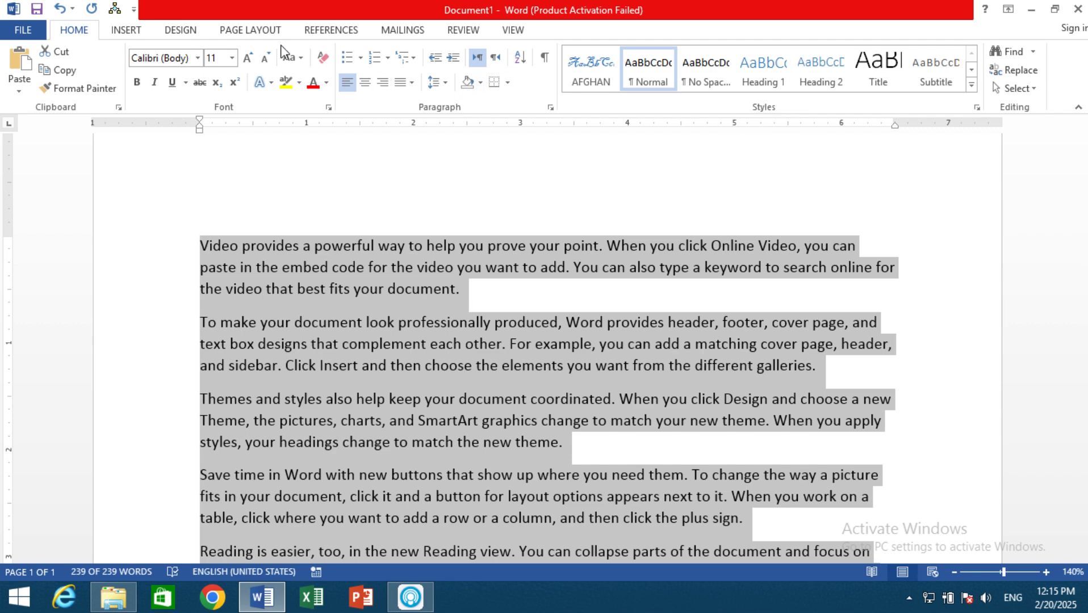
Add the line "COMPUTER" above the first paragraph and format it as Heading 1.
{"action": "left_click", "coordinate": [201, 246]}
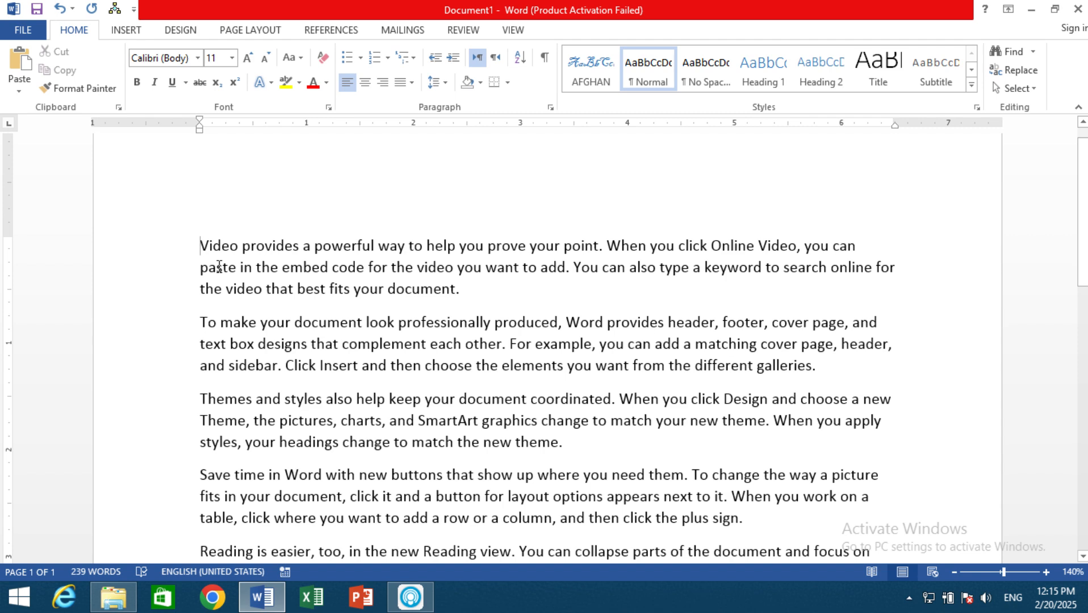
{"action": "scroll", "coordinate": [236, 200], "scroll_direction": "up", "scroll_amount": 1}
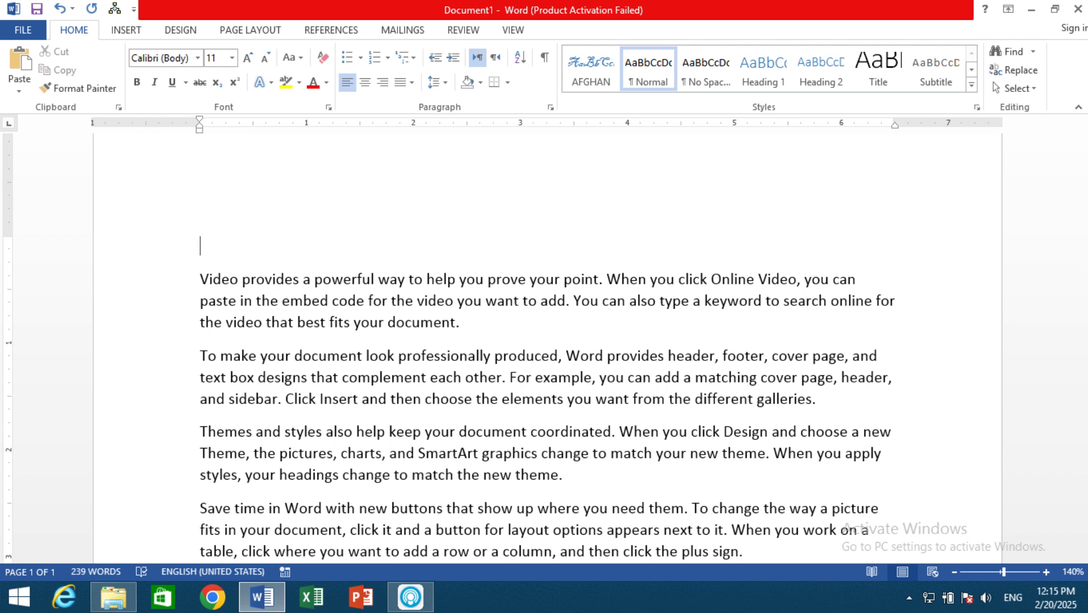
{"action": "type", "text": "COMPUTER"}
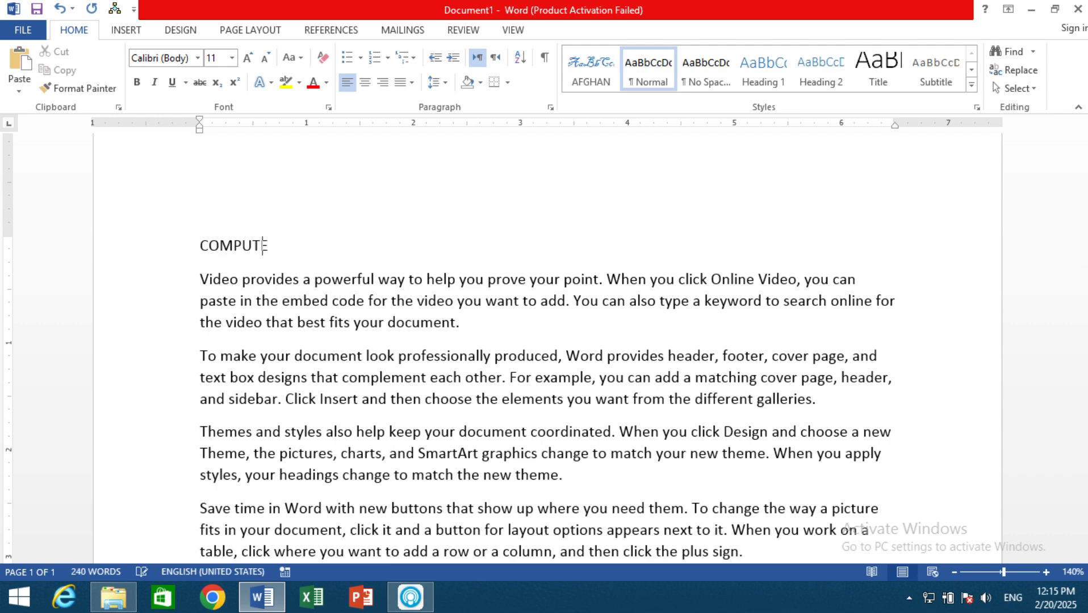
{"action": "left_click", "coordinate": [767, 66]}
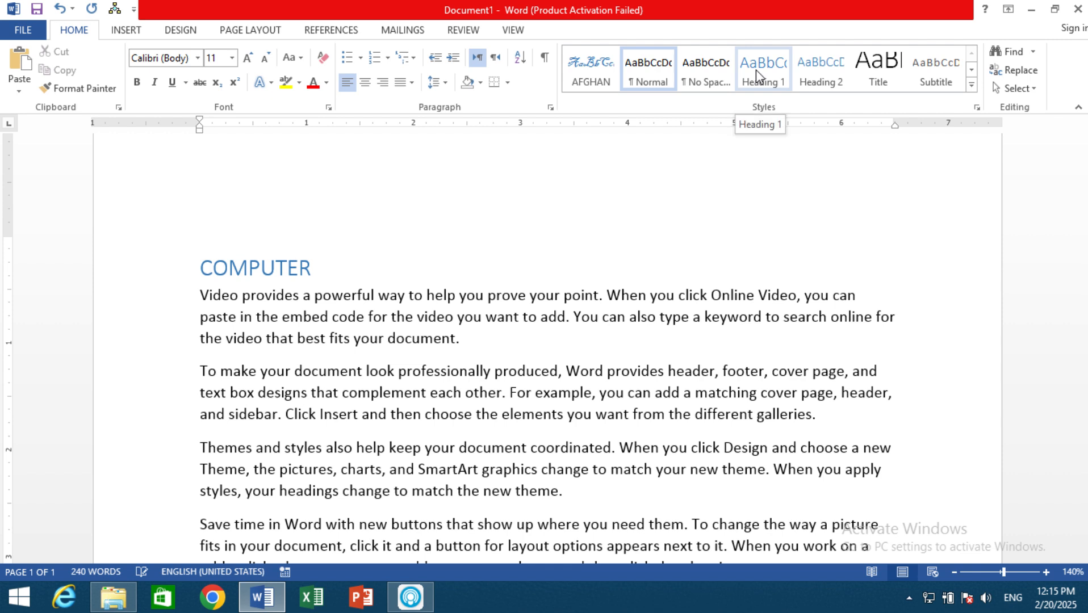
{"action": "left_click", "coordinate": [756, 69]}
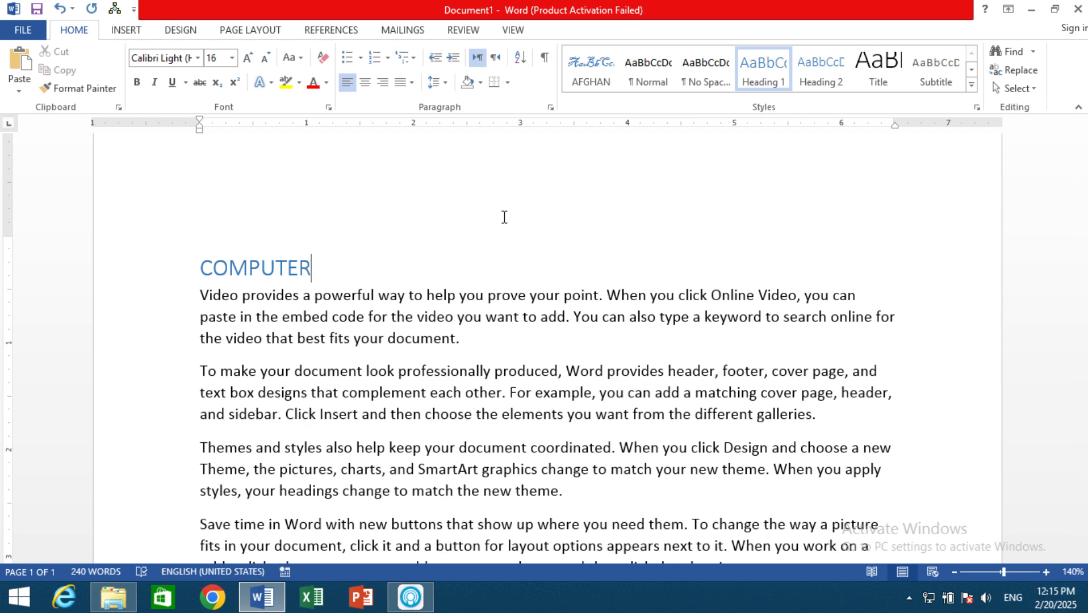
Add the line "SOFTWARE" after the last paragraph and format it as Heading 2.
{"action": "scroll", "coordinate": [488, 233], "scroll_direction": "down", "scroll_amount": 5}
{"action": "left_click", "coordinate": [452, 349]}
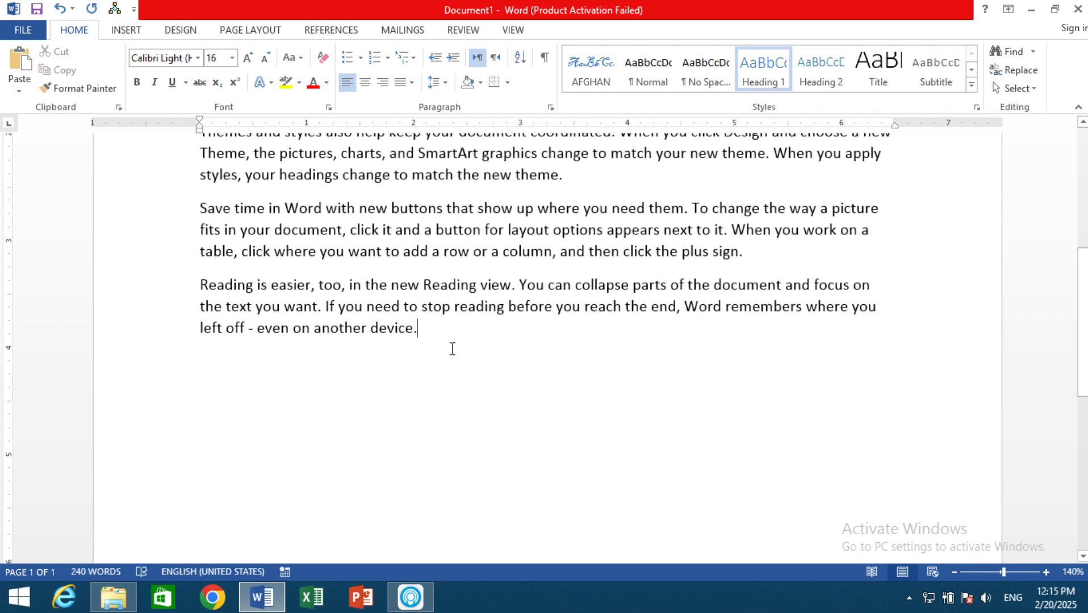
{"action": "key", "text": "Return"}
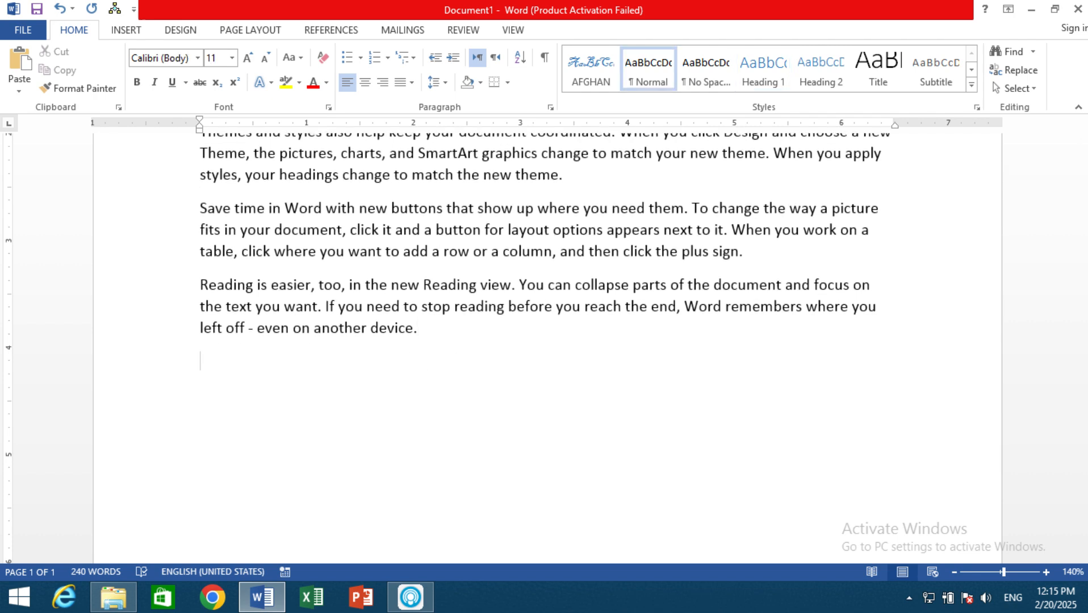
{"action": "type", "text": "SOFTWARE"}
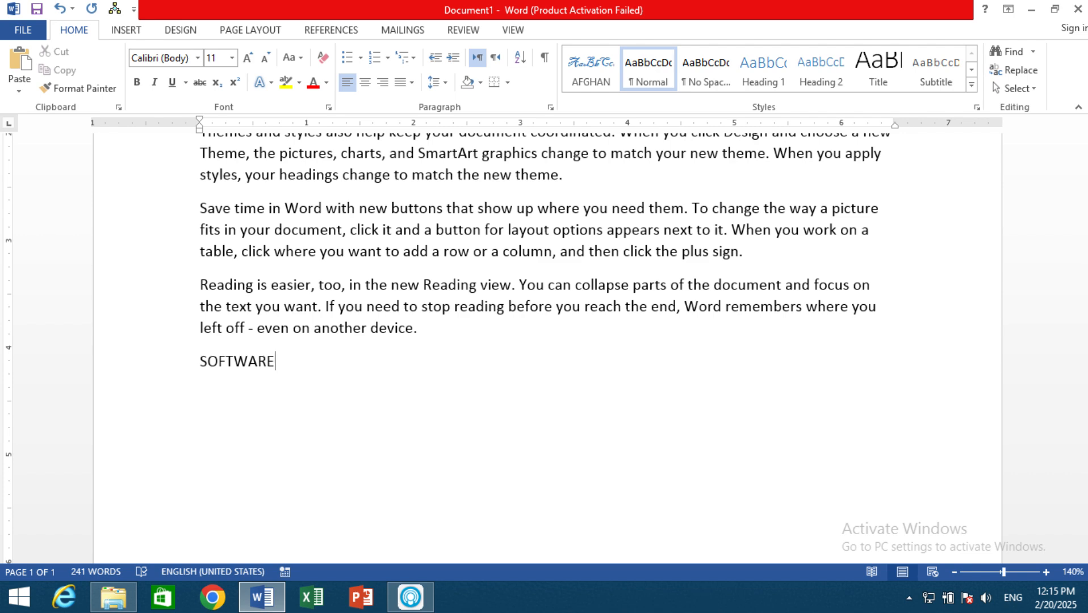
{"action": "key", "text": "ctrl+alt+2"}
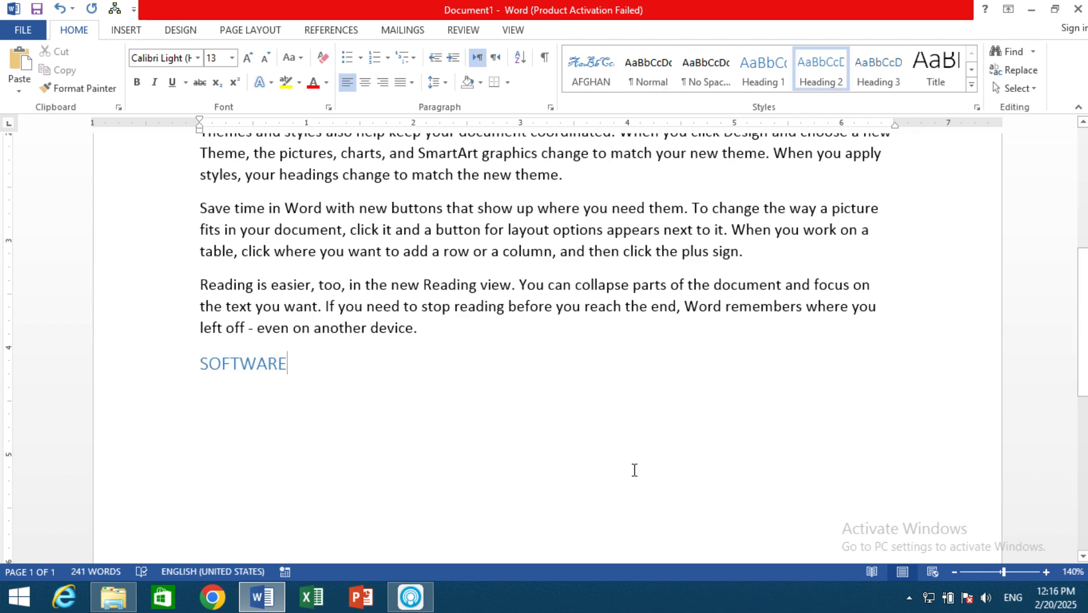
Generate sample paragraphs with =rand() below the SOFTWARE heading.
{"action": "key", "text": "Return"}
{"action": "type", "text": "=rand()"}
{"action": "key", "text": "Return"}
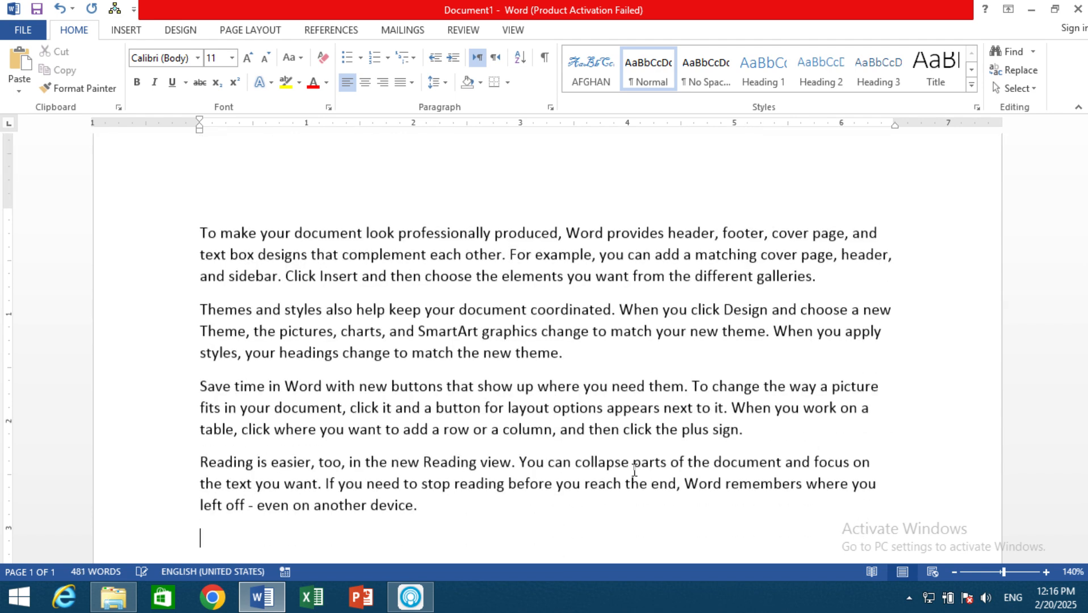
Add "HARDWARE" as a Heading 2 at the document's end and generate two sets of =rand() sample paragraphs below it.
{"action": "type", "text": "HARDWARE"}
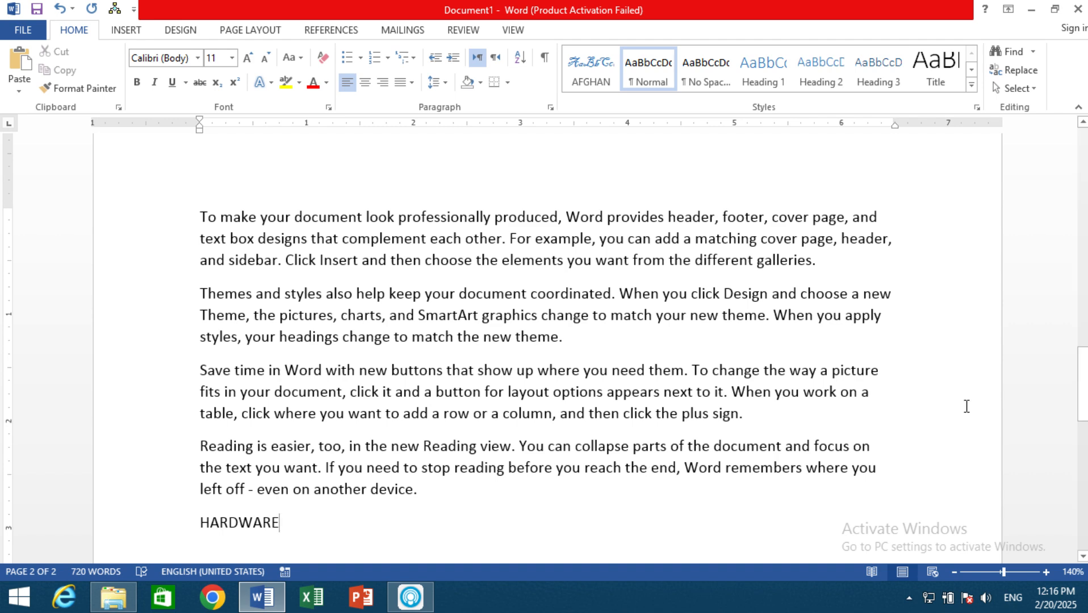
{"action": "left_click", "coordinate": [821, 68]}
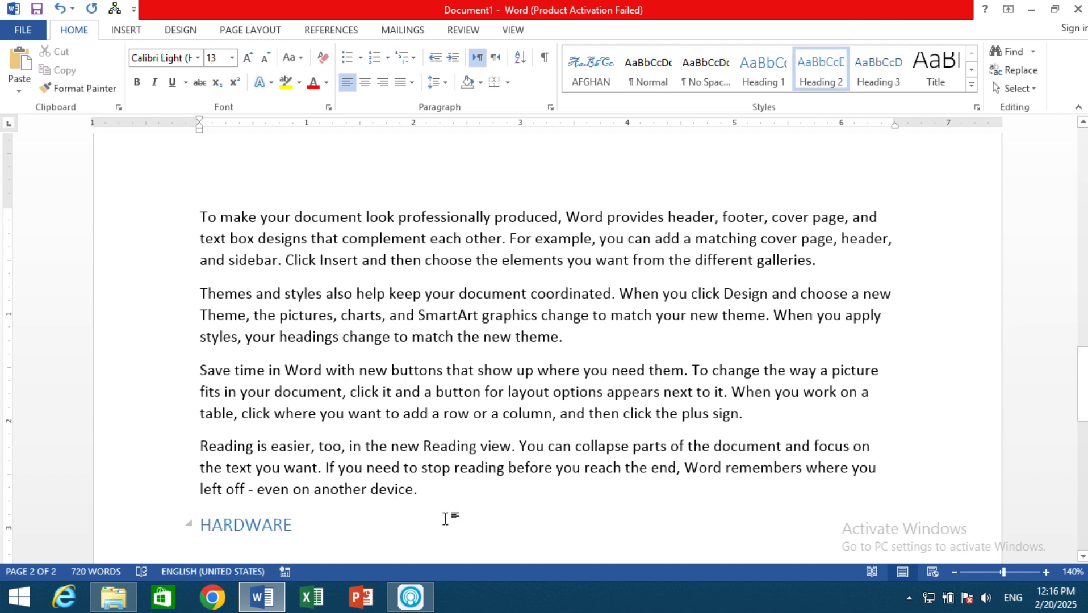
{"action": "key", "text": "Return"}
{"action": "type", "text": "=rand()"}
{"action": "key", "text": "Return"}
{"action": "type", "text": "=rand()"}
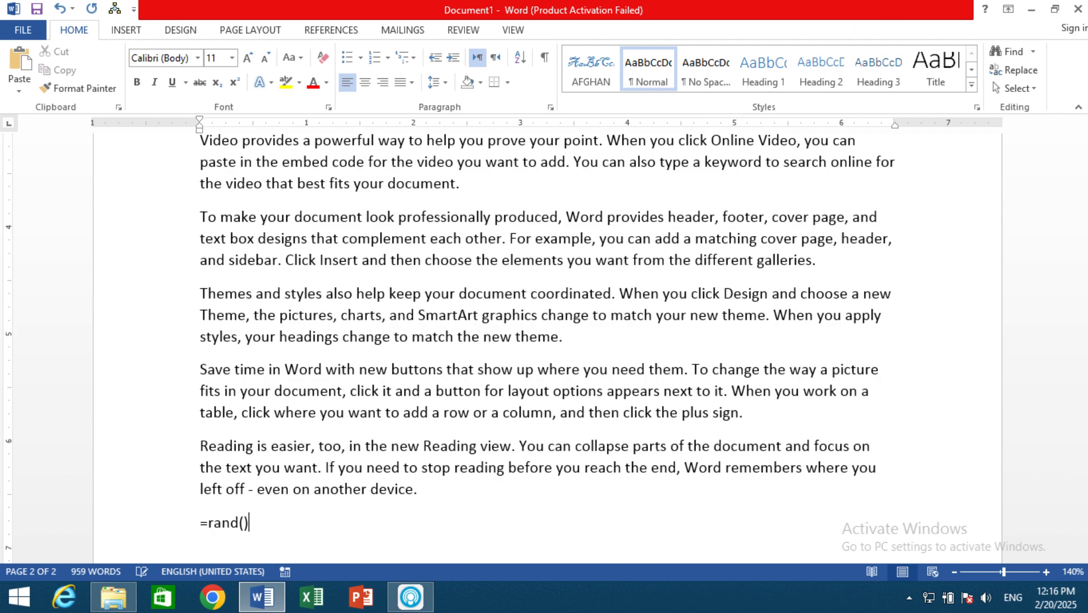
{"action": "key", "text": "Return"}
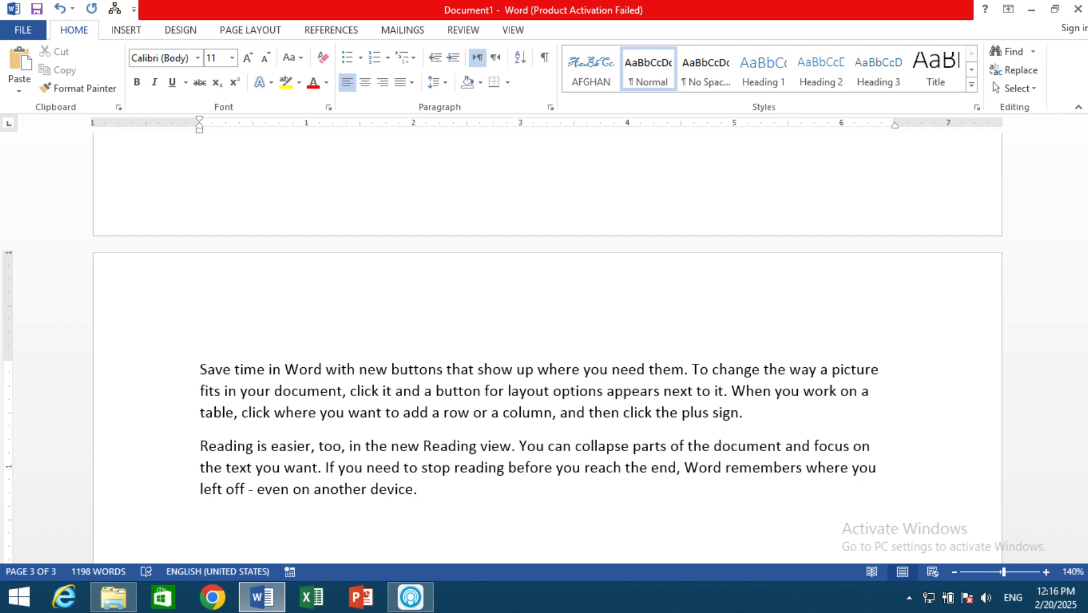
Add "MOUSE" as a Heading 3 at the document's end and generate sample paragraphs below it with =rand(10).
{"action": "scroll", "coordinate": [436, 516], "scroll_direction": "up", "scroll_amount": 15}
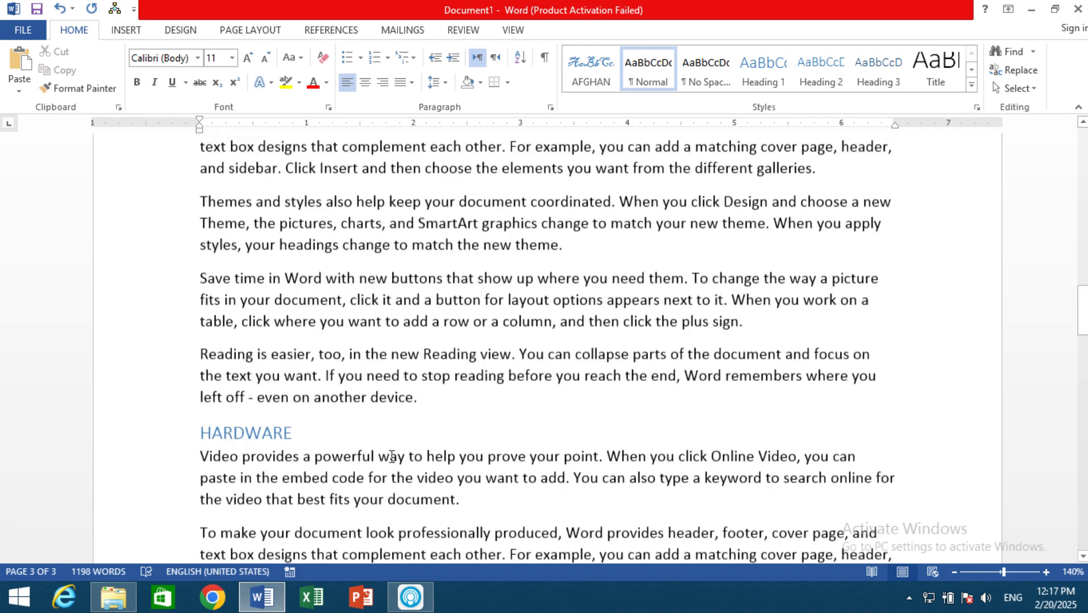
{"action": "scroll", "coordinate": [318, 434], "scroll_direction": "down", "scroll_amount": 16}
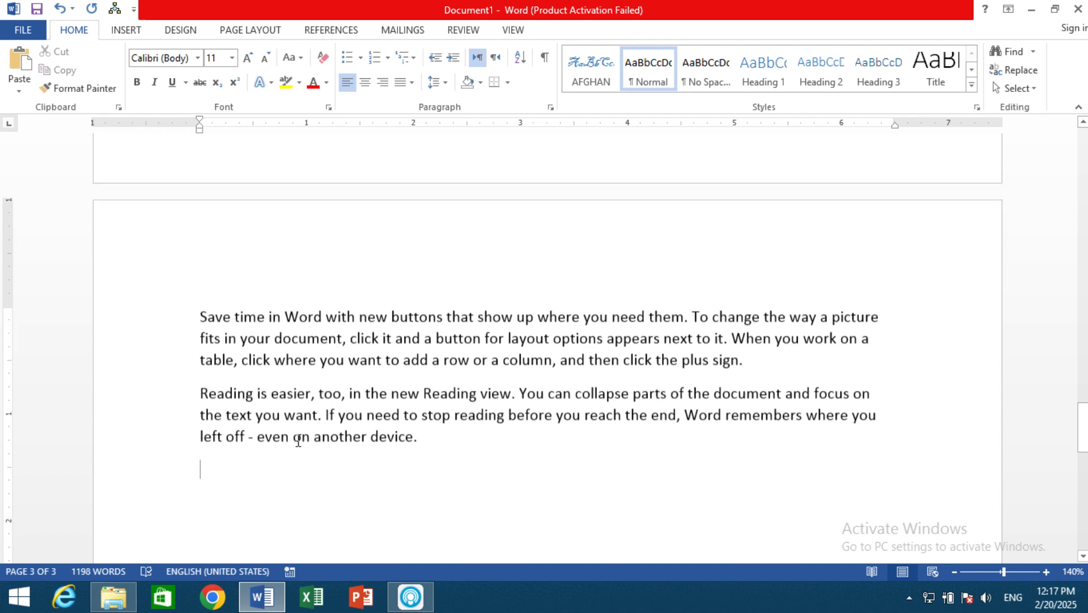
{"action": "type", "text": "MOUSE"}
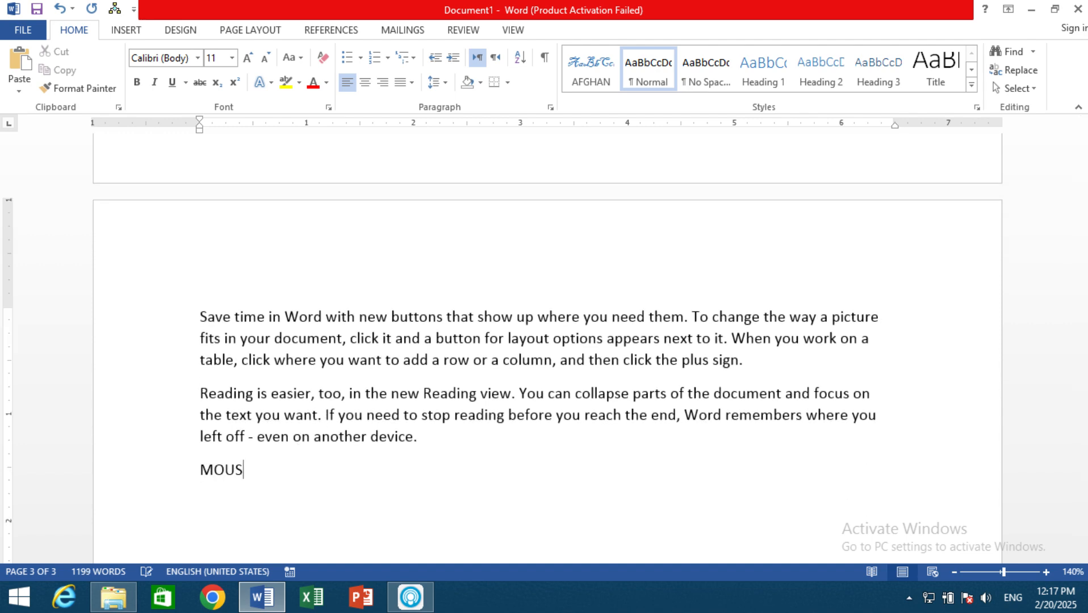
{"action": "left_click", "coordinate": [881, 73]}
{"action": "key", "text": "Return"}
{"action": "type", "text": "=rand(10)"}
{"action": "key", "text": "Return"}
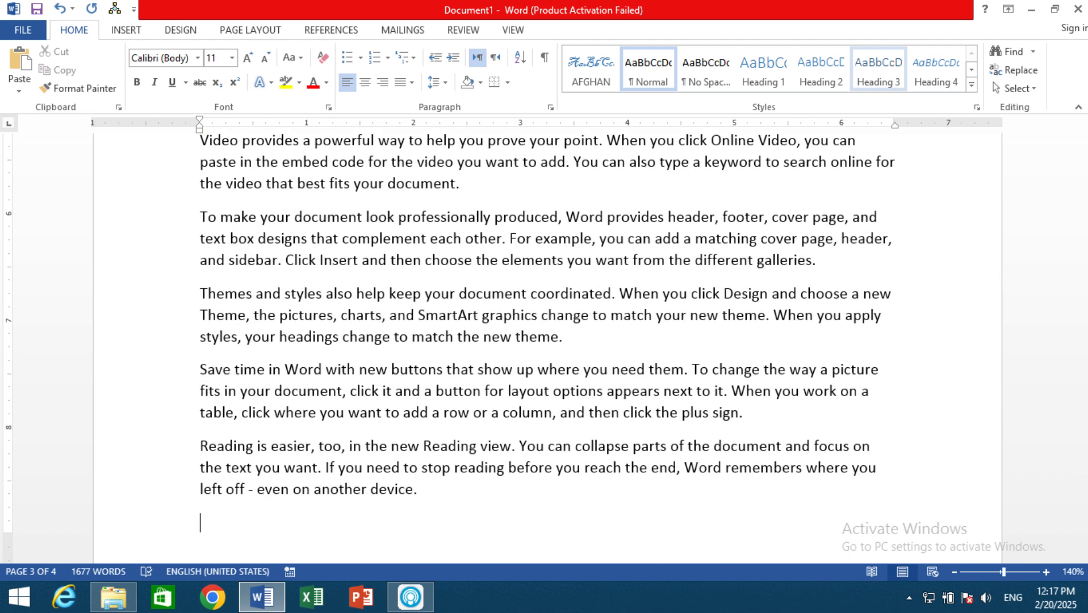
Add "SYSTEM SOFTWARE" as a Heading 3 after the last paragraph and generate =rand() sample paragraphs below it.
{"action": "type", "text": "SYSTEM SOFYWA"}
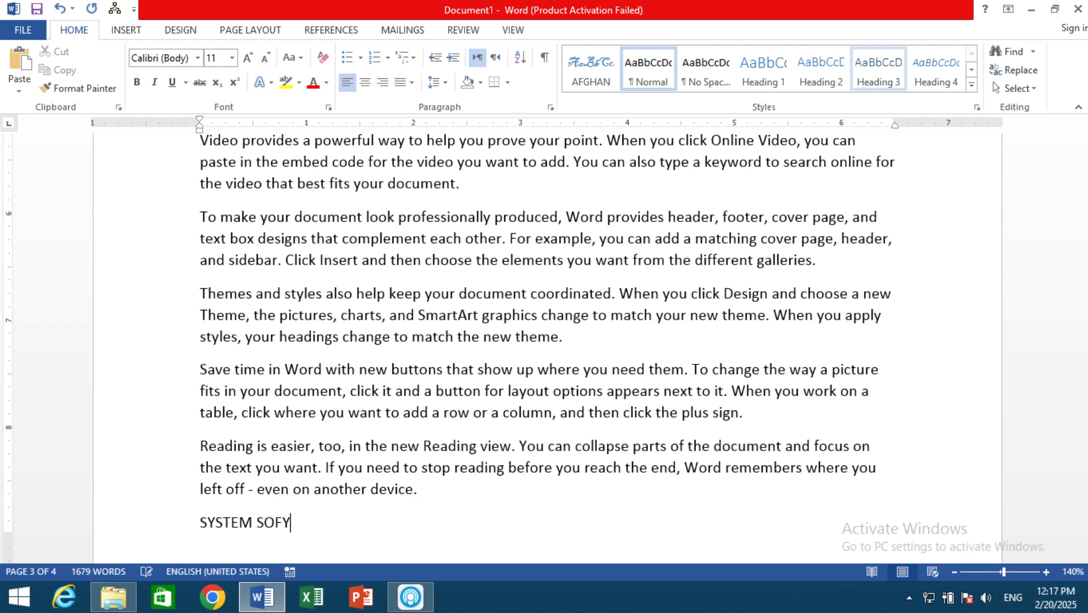
{"action": "key", "text": "BackSpace"}
{"action": "key", "text": "BackSpace"}
{"action": "key", "text": "BackSpace"}
{"action": "type", "text": "TWARE"}
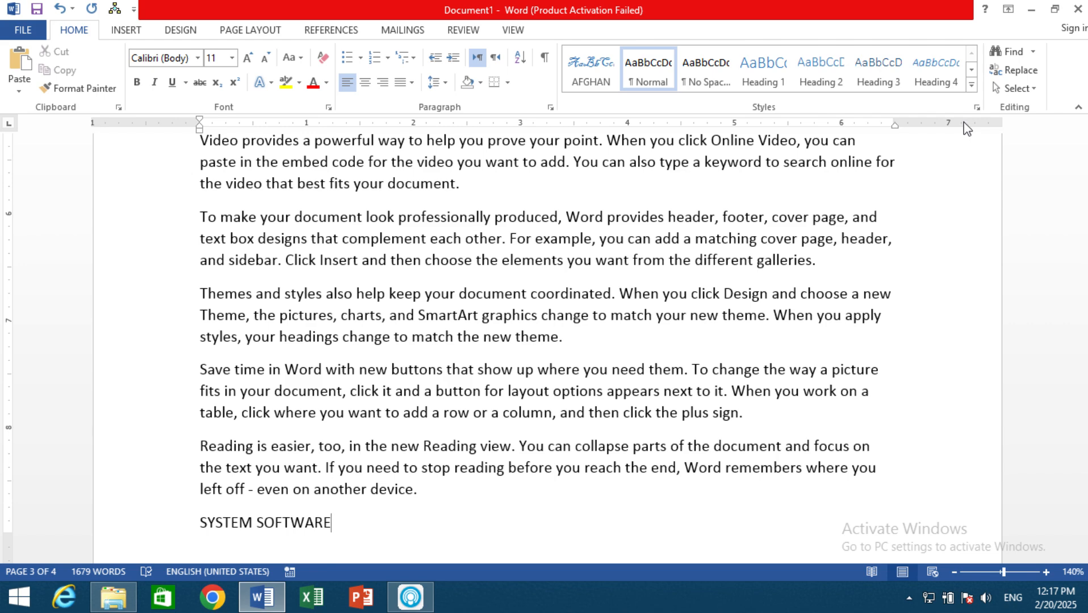
{"action": "left_click", "coordinate": [882, 69]}
{"action": "key", "text": "Return"}
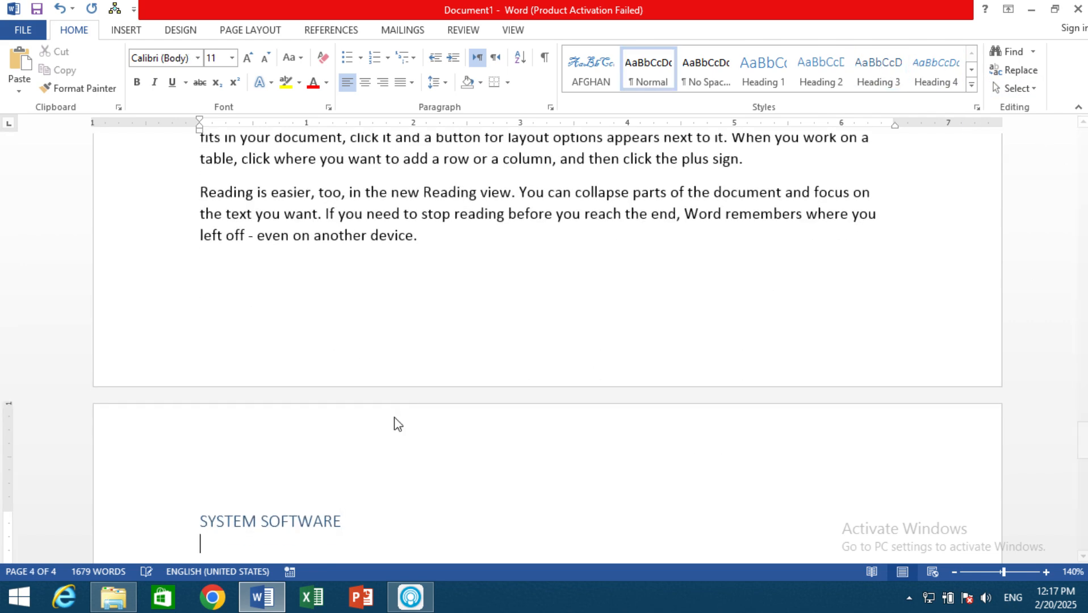
{"action": "type", "text": "=rand()"}
{"action": "key", "text": "Return"}
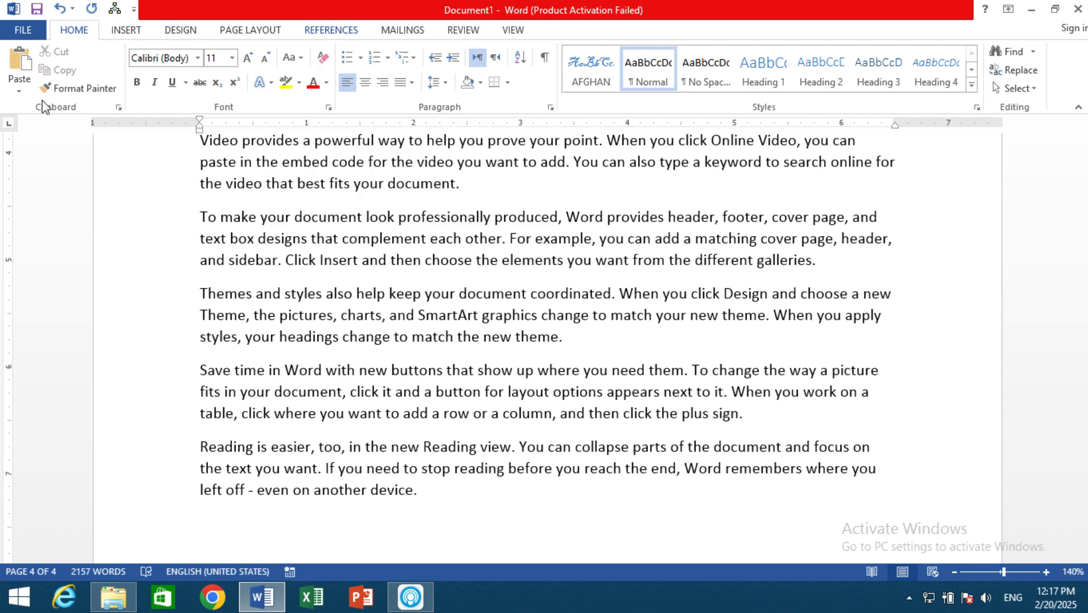
Insert an automatic table of contents titled "Contents" at the document's end and follow its SOFTWARE entry to that heading.
{"action": "left_click", "coordinate": [331, 30]}
{"action": "left_click", "coordinate": [29, 80]}
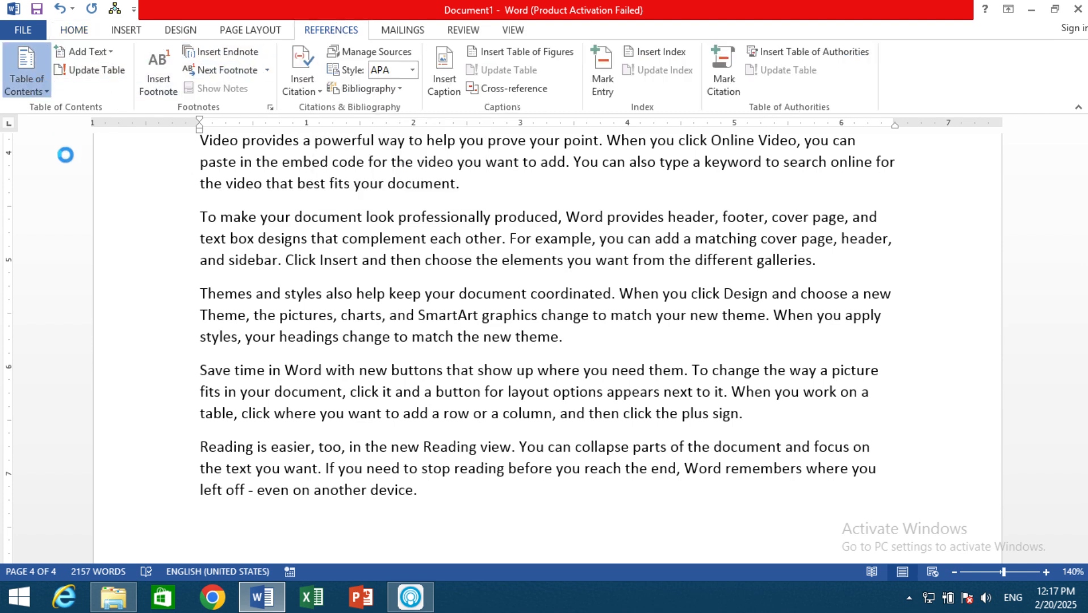
{"action": "left_click", "coordinate": [98, 153]}
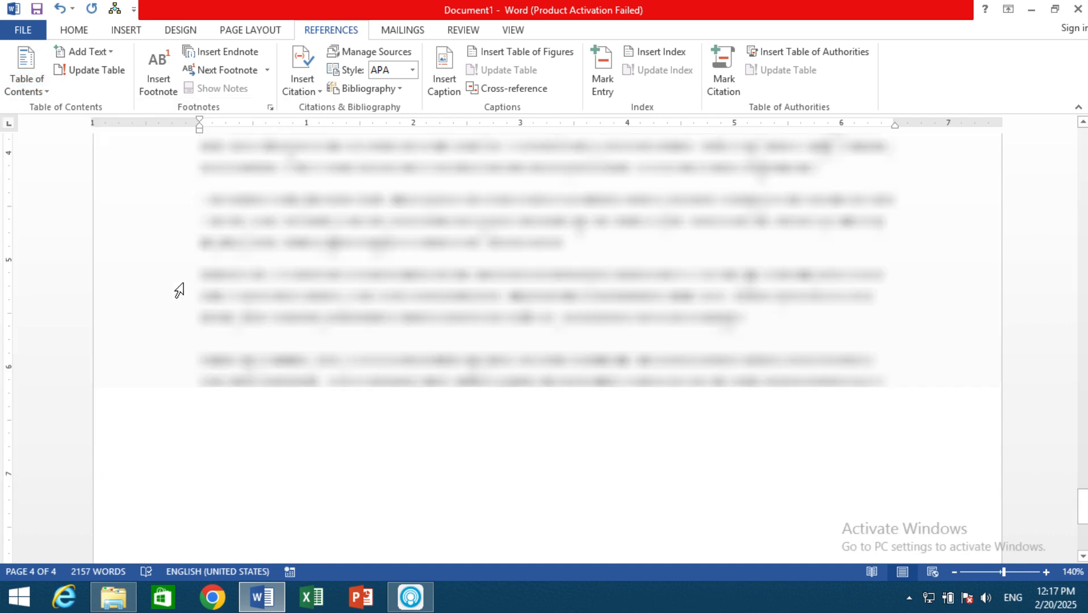
{"action": "scroll", "coordinate": [262, 303], "scroll_direction": "up", "scroll_amount": 7}
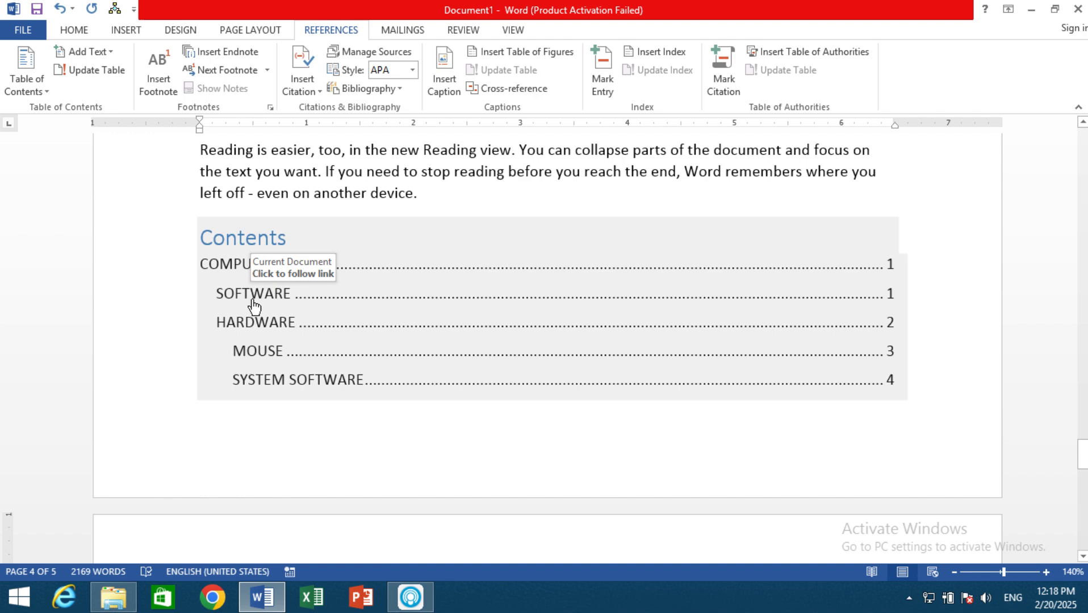
{"action": "left_click", "coordinate": [253, 303]}
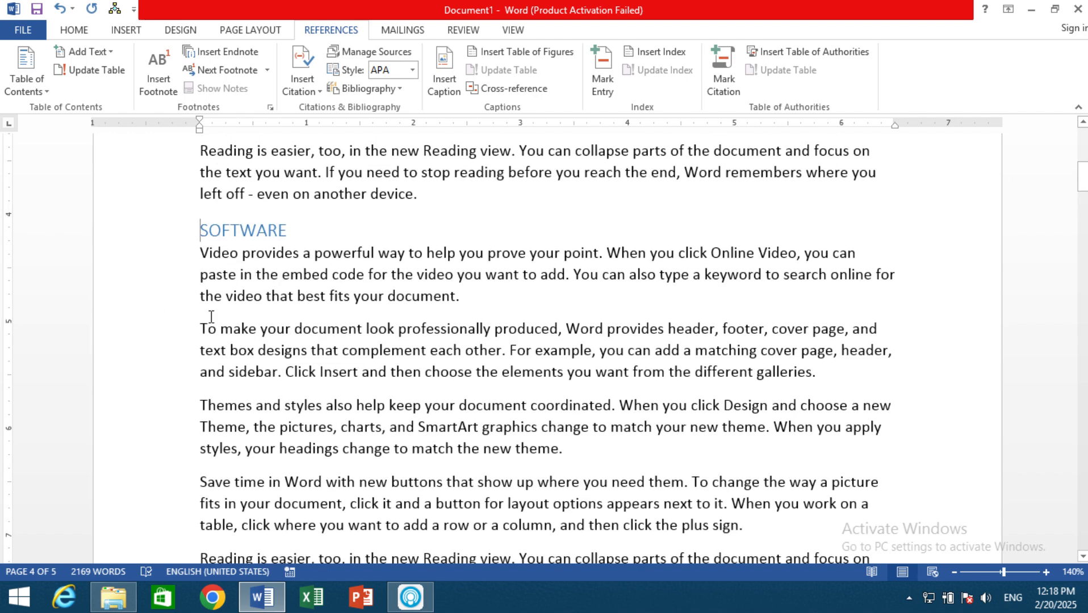
Search the document for "YOU" with Find.
{"action": "left_click", "coordinate": [76, 33]}
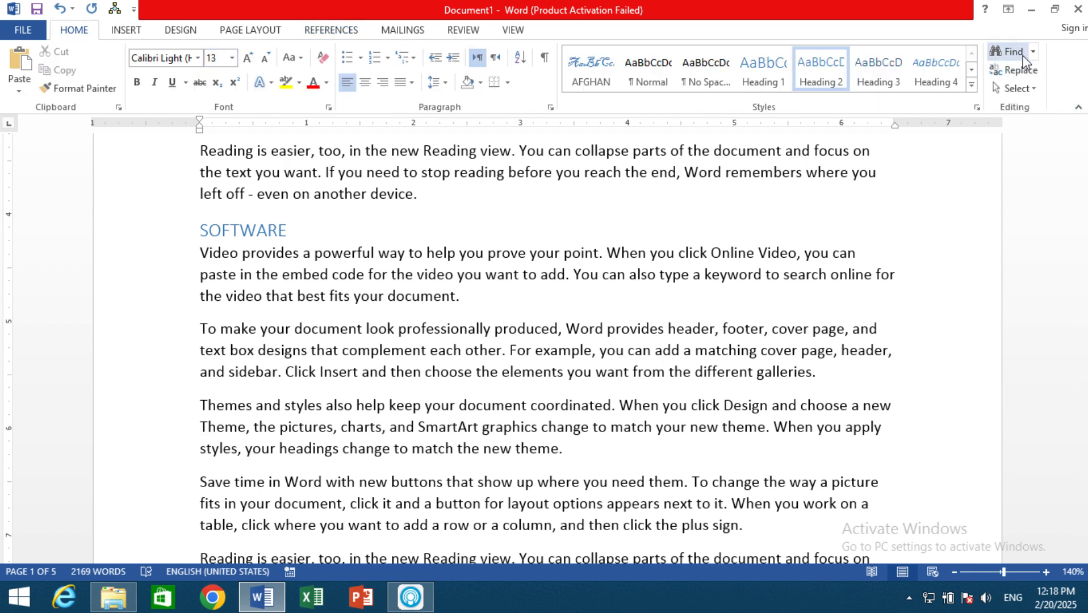
{"action": "scroll", "coordinate": [701, 278], "scroll_direction": "up", "scroll_amount": 7}
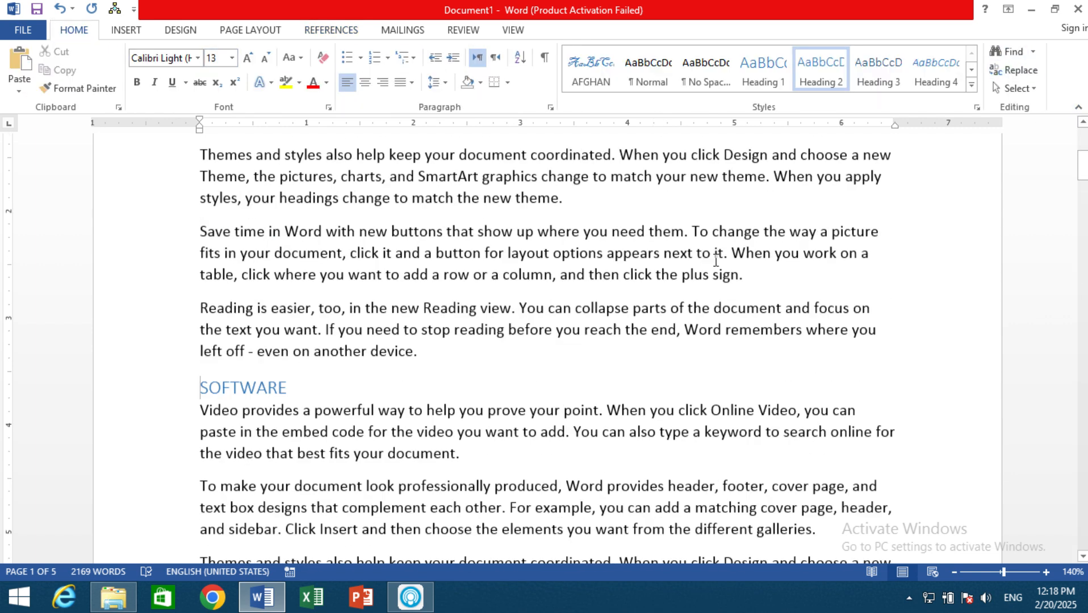
{"action": "scroll", "coordinate": [700, 278], "scroll_direction": "up", "scroll_amount": 1}
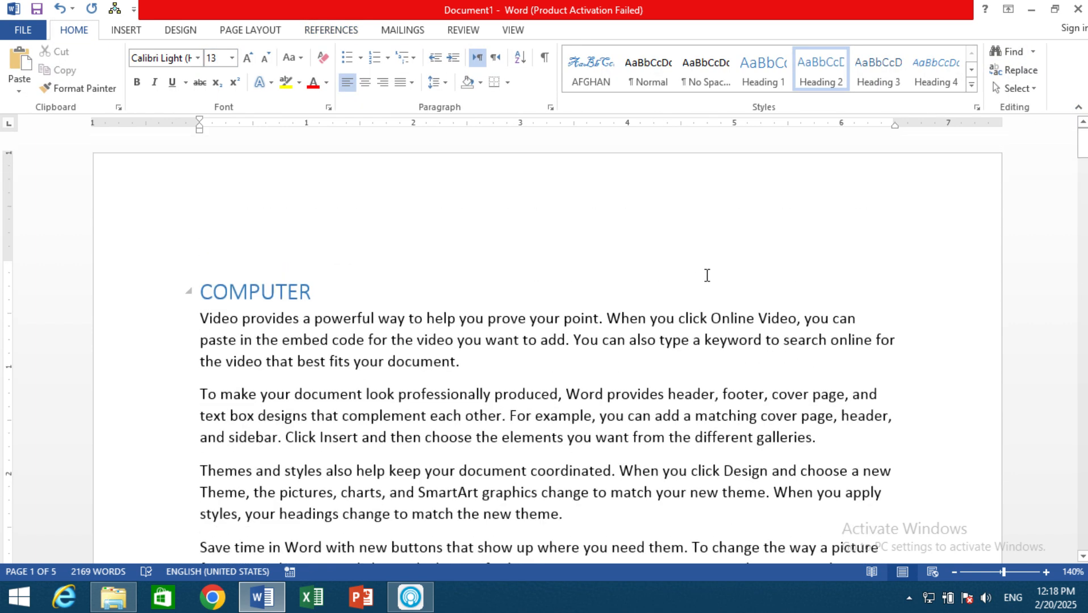
{"action": "left_click", "coordinate": [1008, 52]}
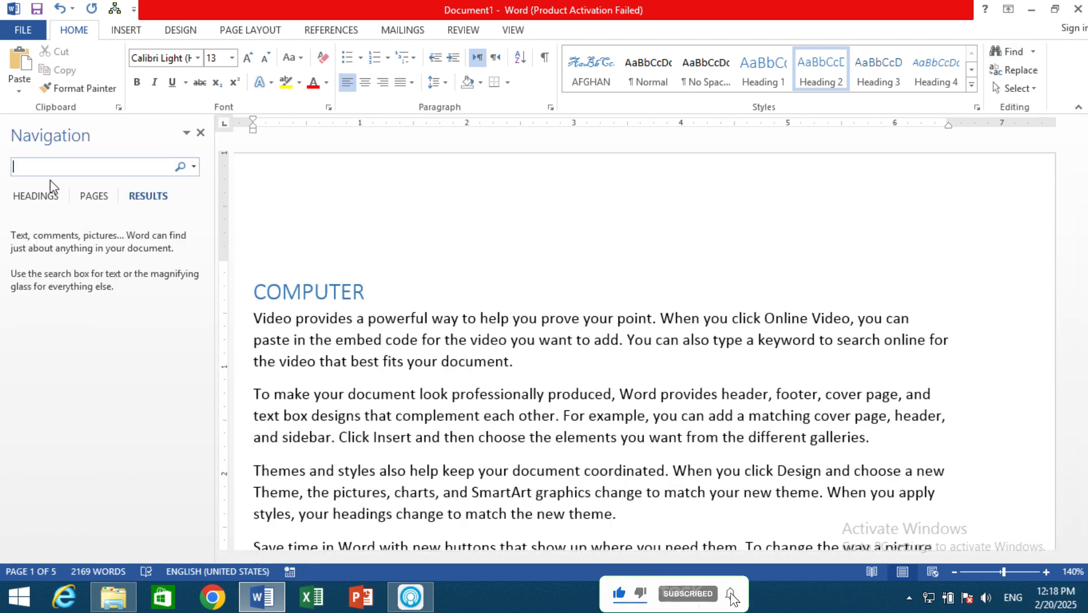
{"action": "type", "text": "YOU"}
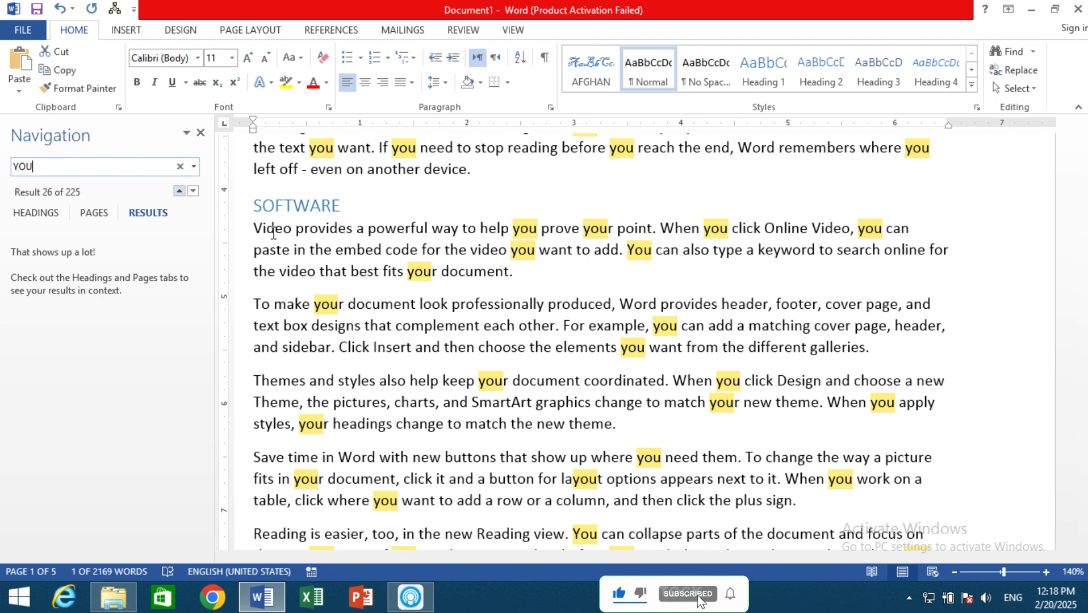
Search the document for "VIDEO" instead, then clear the search and close the Navigation pane.
{"action": "key", "text": "BackSpace"}
{"action": "key", "text": "BackSpace"}
{"action": "key", "text": "BackSpace"}
{"action": "type", "text": "VI"}
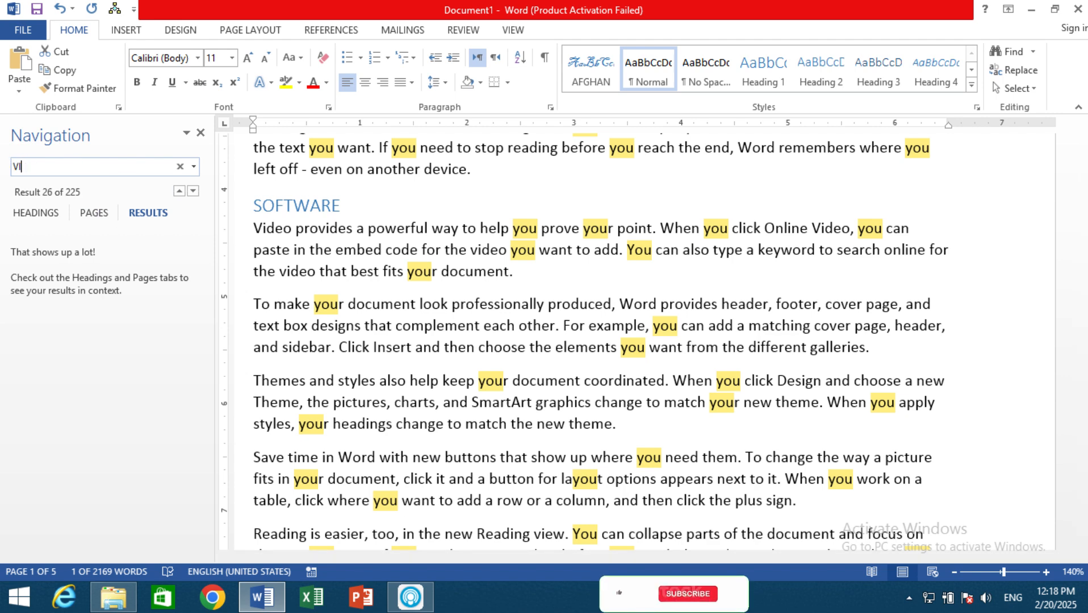
{"action": "type", "text": "DEO"}
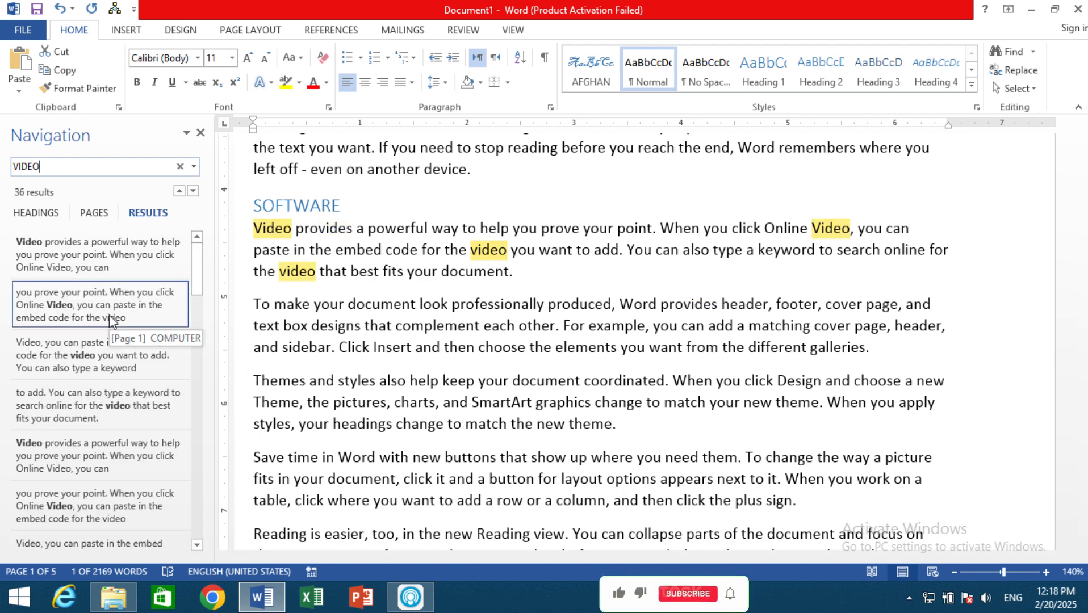
{"action": "left_click", "coordinate": [180, 166]}
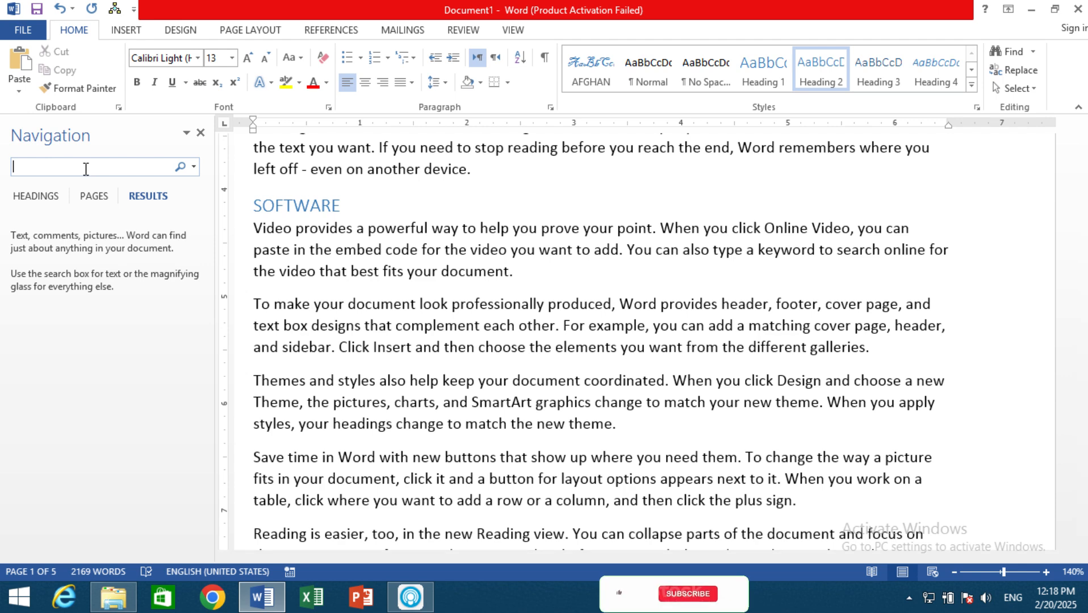
{"action": "left_click", "coordinate": [203, 134]}
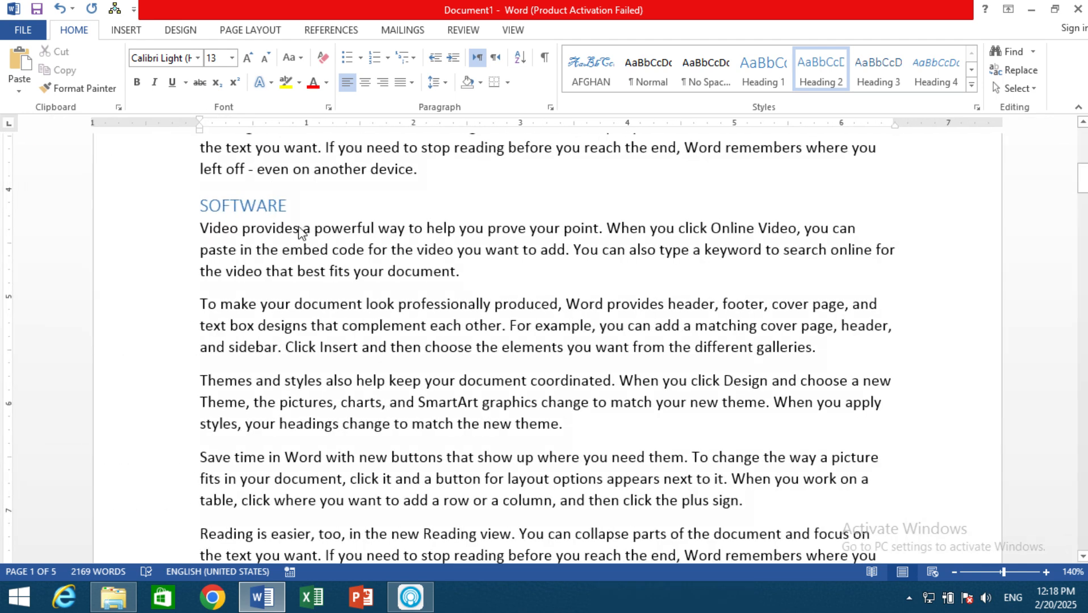
Delete the whole document's content and generate the old-style sample text with =RAND.OLD().
{"action": "key", "text": "ctrl+a"}
{"action": "key", "text": "Delete"}
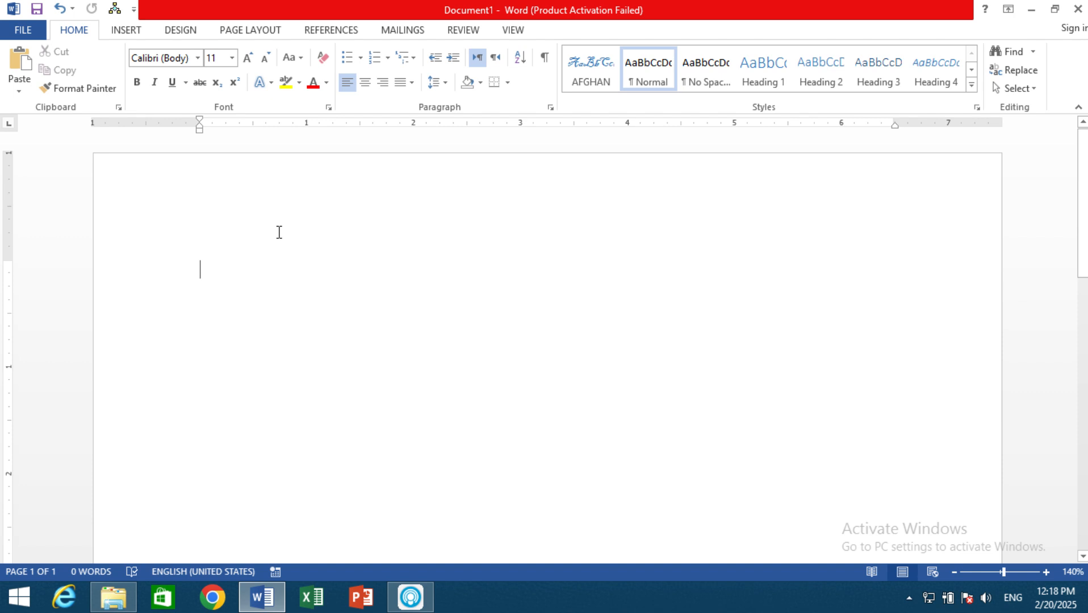
{"action": "type", "text": "=RAND.OLD("}
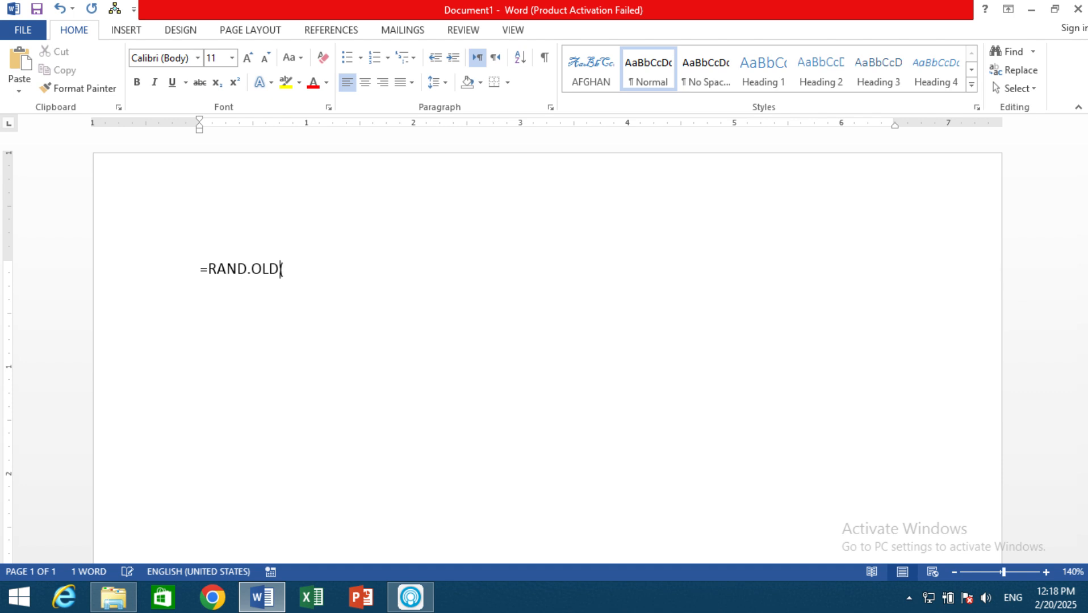
{"action": "type", "text": ")"}
{"action": "key", "text": "Return"}
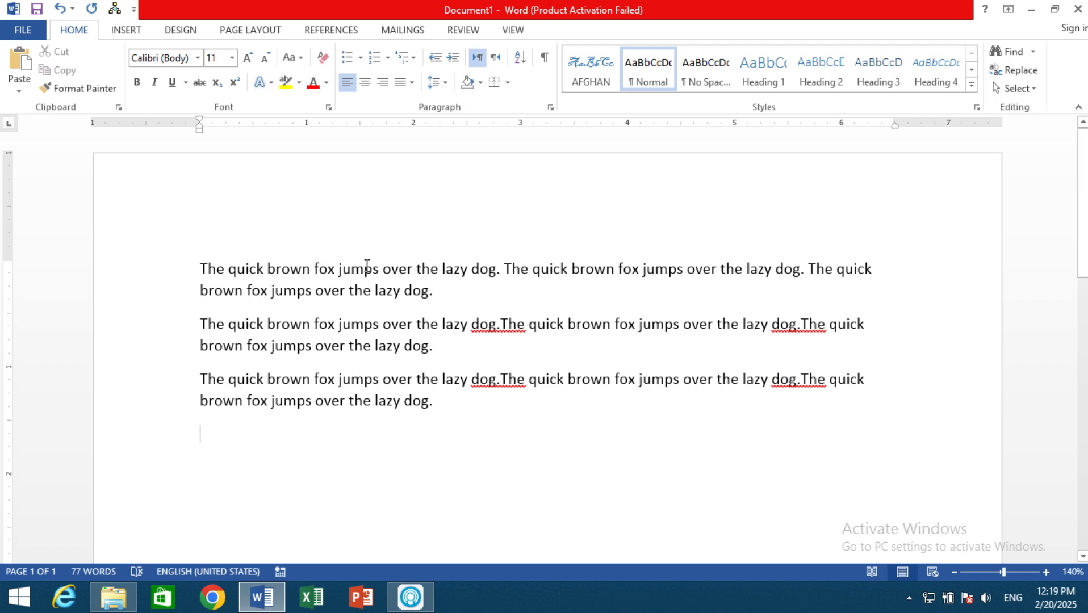
Search for "FOX", colour the first match red and close the Navigation pane.
{"action": "left_click", "coordinate": [1022, 50]}
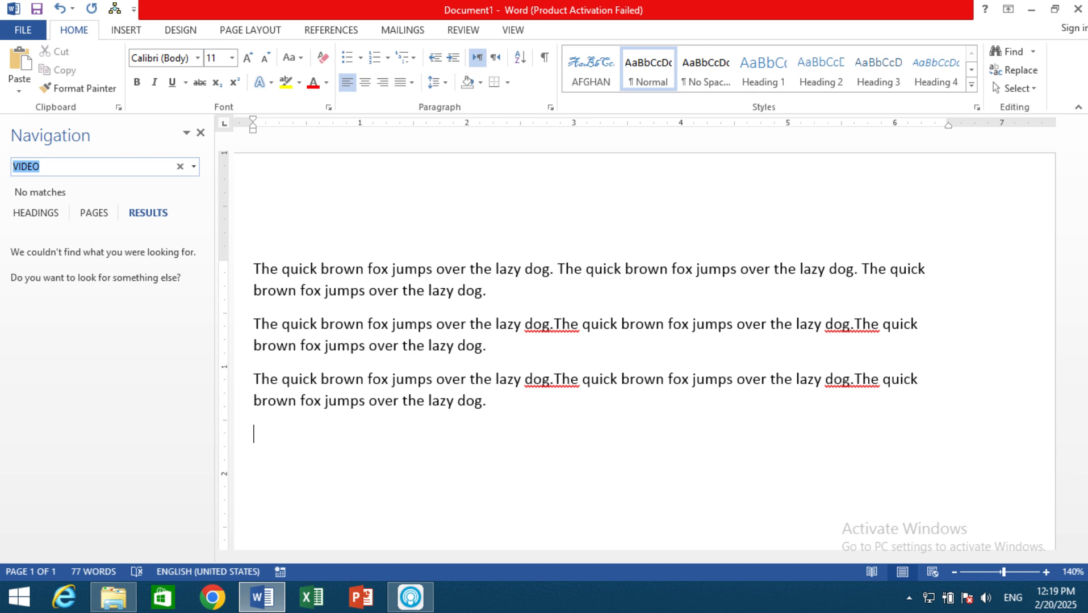
{"action": "type", "text": "FOX"}
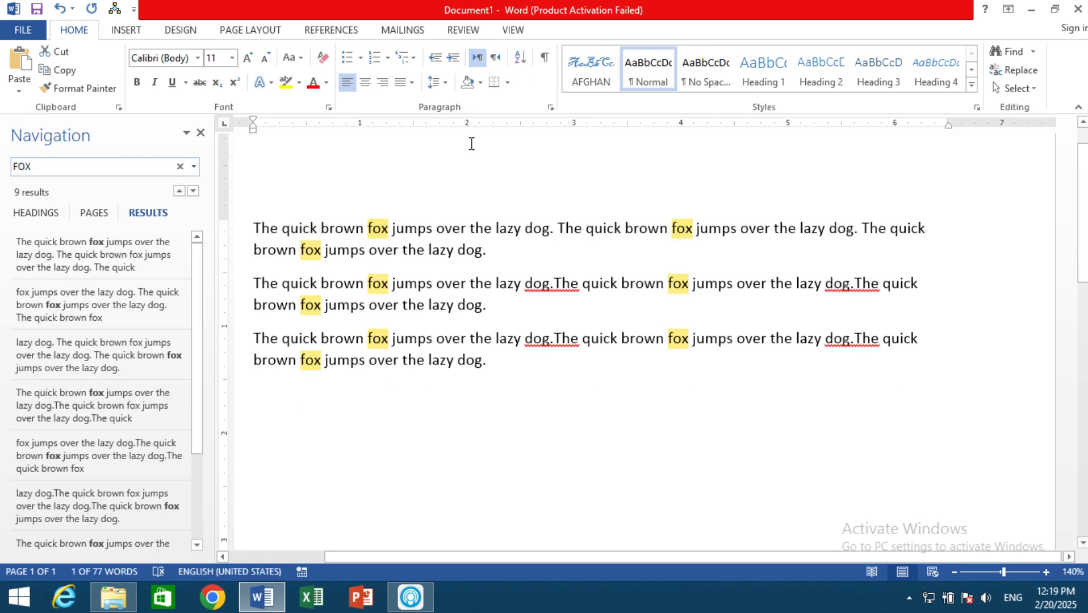
{"action": "left_click", "coordinate": [312, 82]}
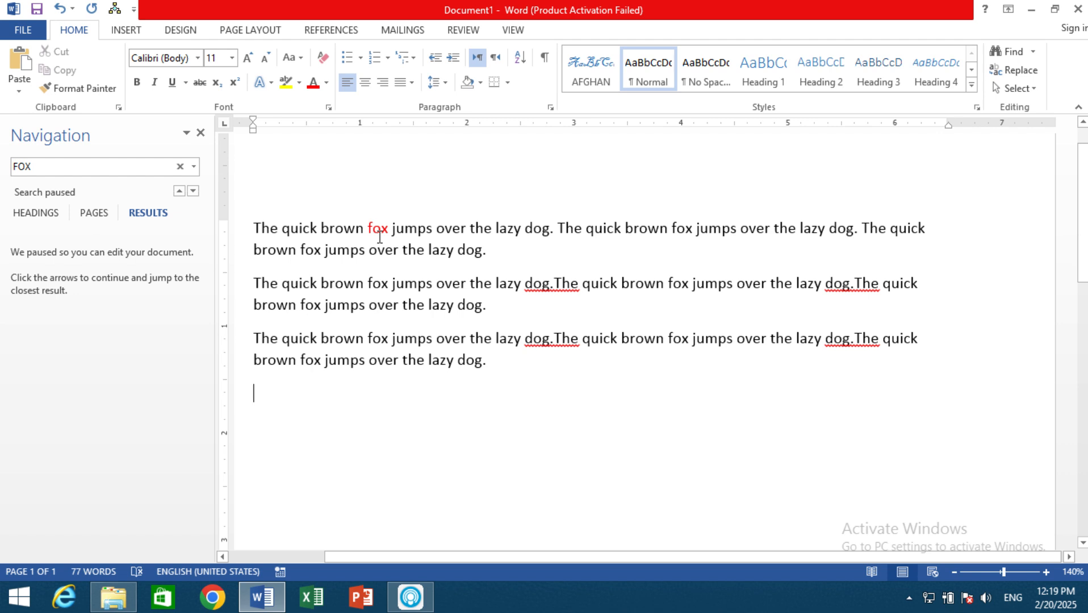
{"action": "left_click", "coordinate": [201, 134]}
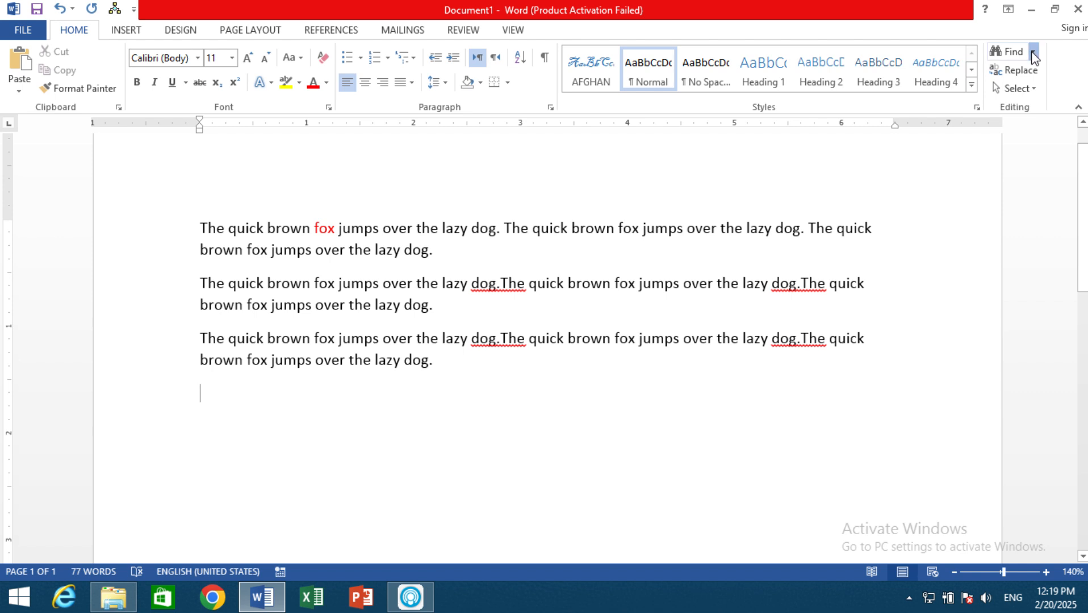
Select every "FOX" match in the main document using Advanced Find and apply the red font colour to all of them.
{"action": "left_click", "coordinate": [1033, 52]}
{"action": "left_click", "coordinate": [1032, 89]}
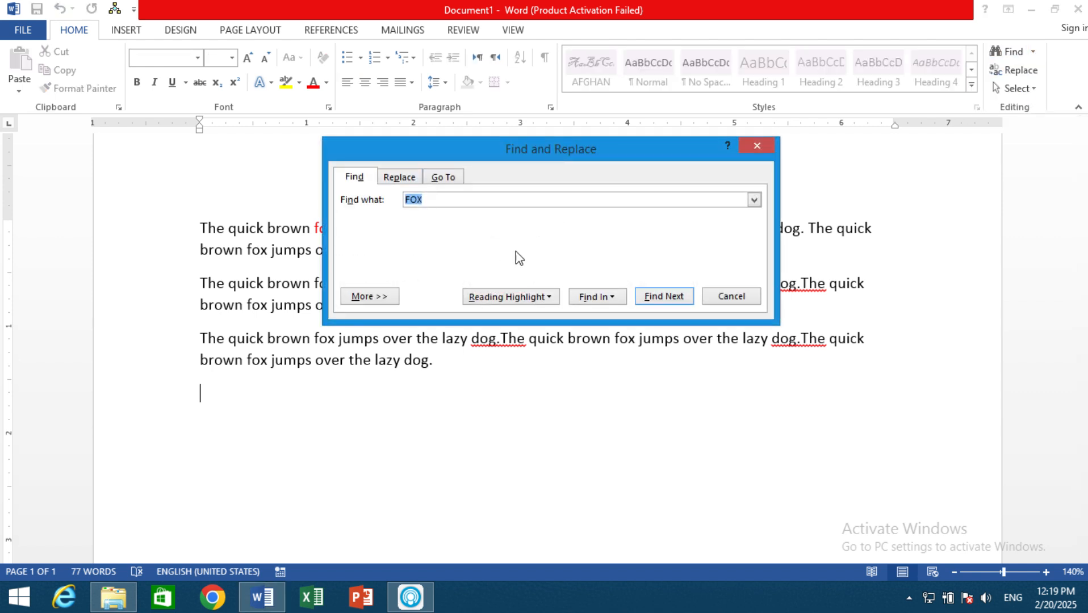
{"action": "left_click_drag", "start_coordinate": [471, 154], "coordinate": [676, 142]}
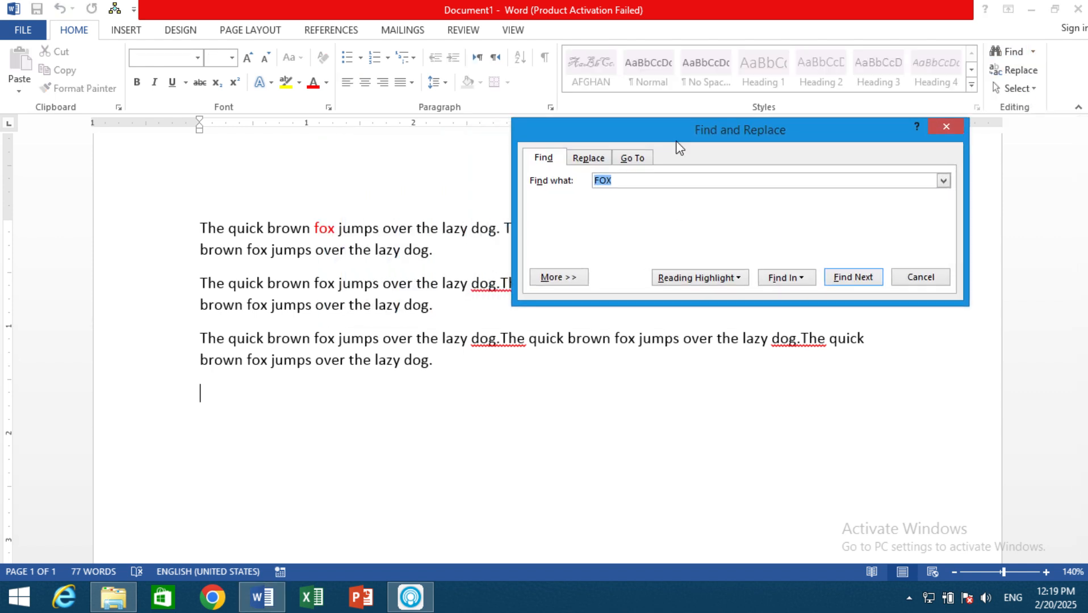
{"action": "left_click", "coordinate": [790, 277]}
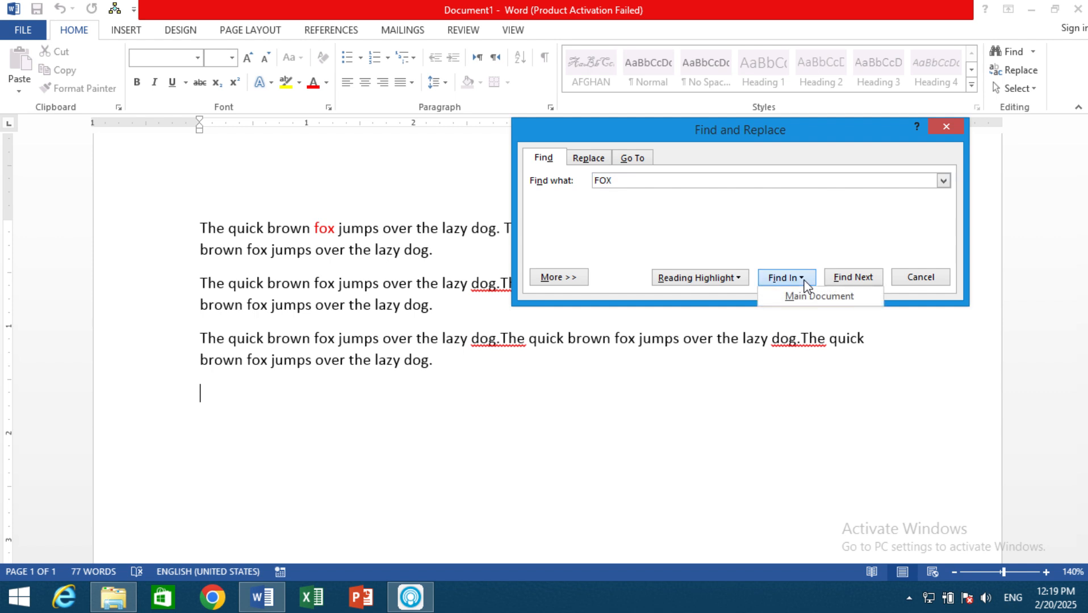
{"action": "left_click", "coordinate": [809, 300]}
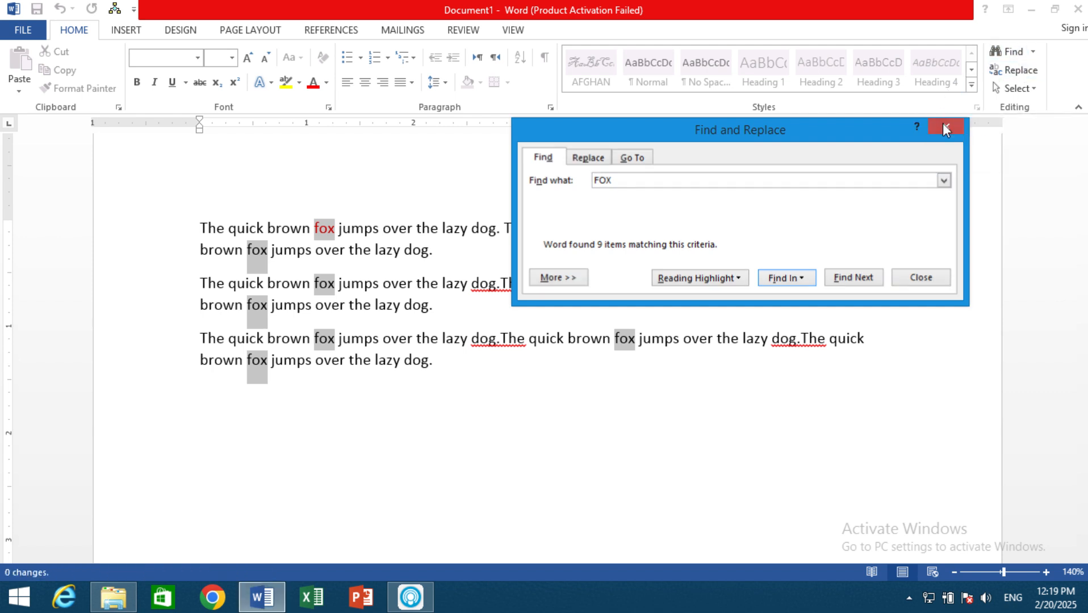
{"action": "left_click", "coordinate": [943, 124]}
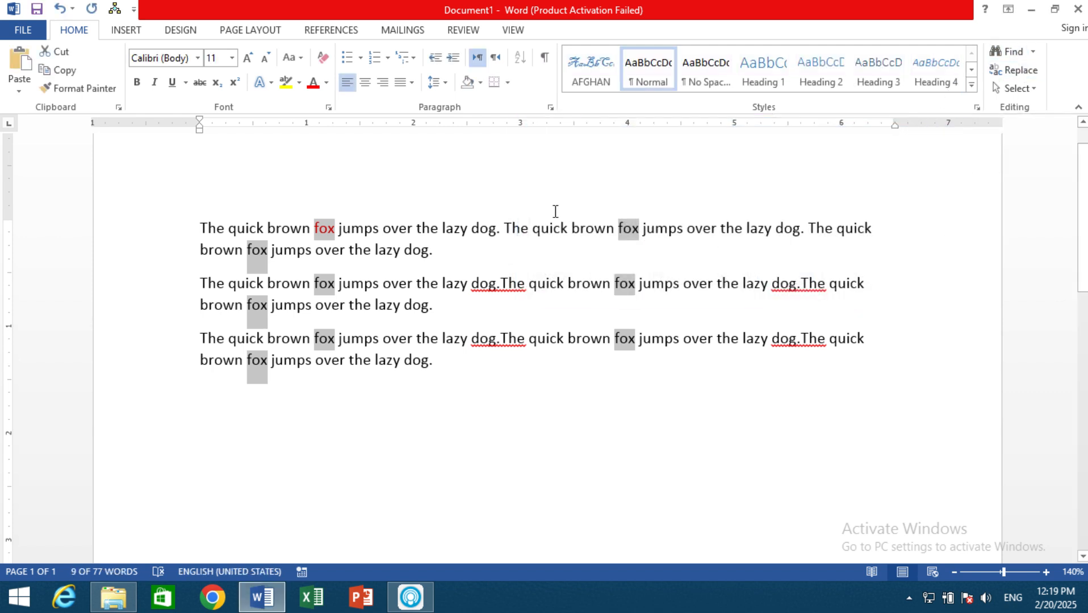
{"action": "left_click", "coordinate": [313, 83]}
Clear all formatting from the selected "fox" words and deselect them.
{"action": "left_click", "coordinate": [323, 58]}
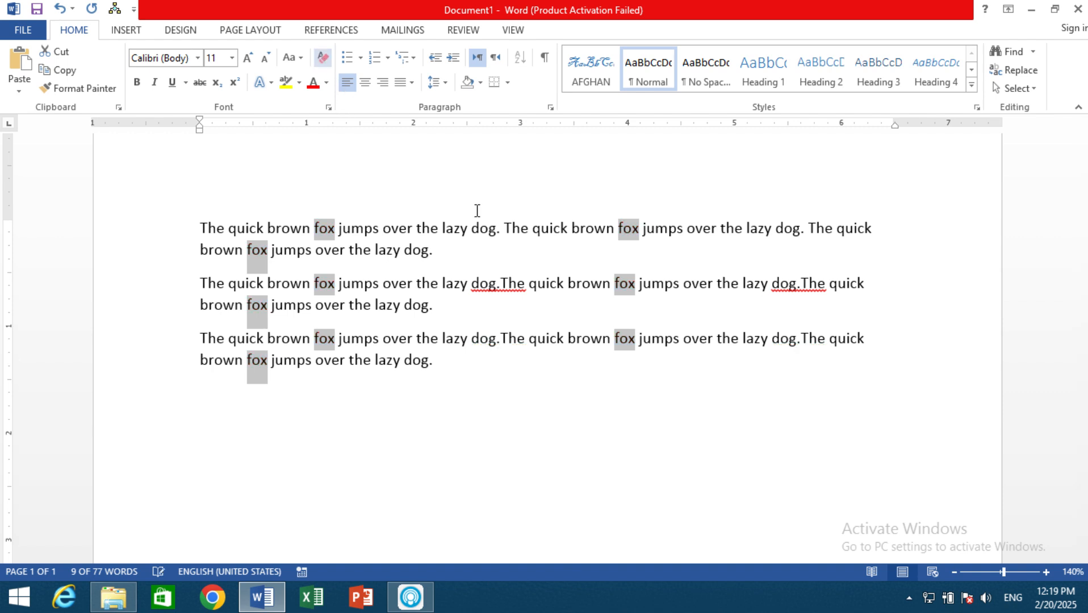
{"action": "left_click", "coordinate": [564, 409]}
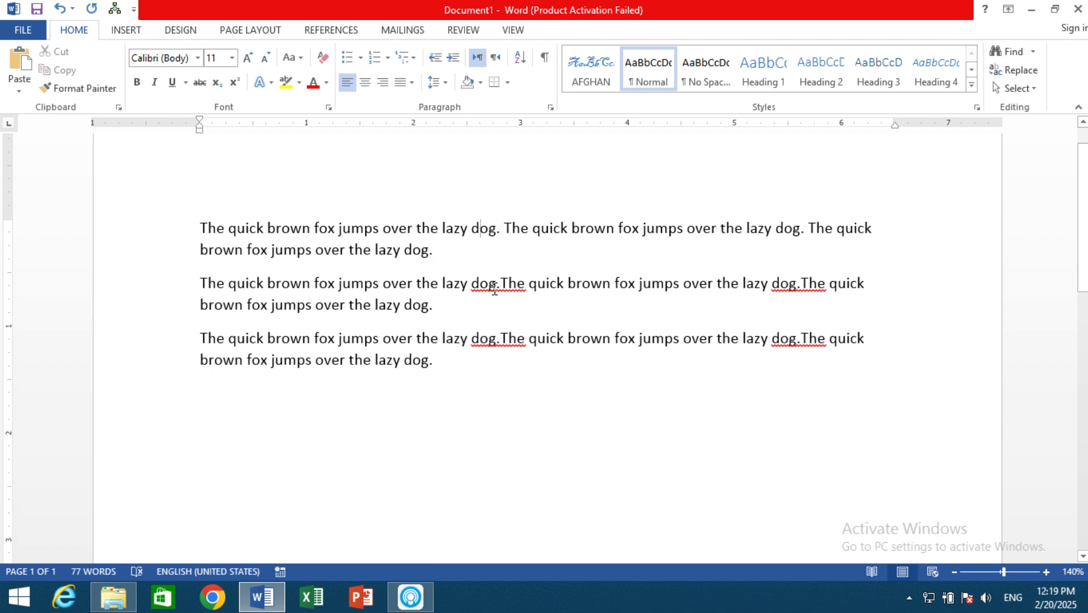
Replace every "dog" in the document with "cat" and close the Find and Replace dialog.
{"action": "left_click", "coordinate": [1020, 70]}
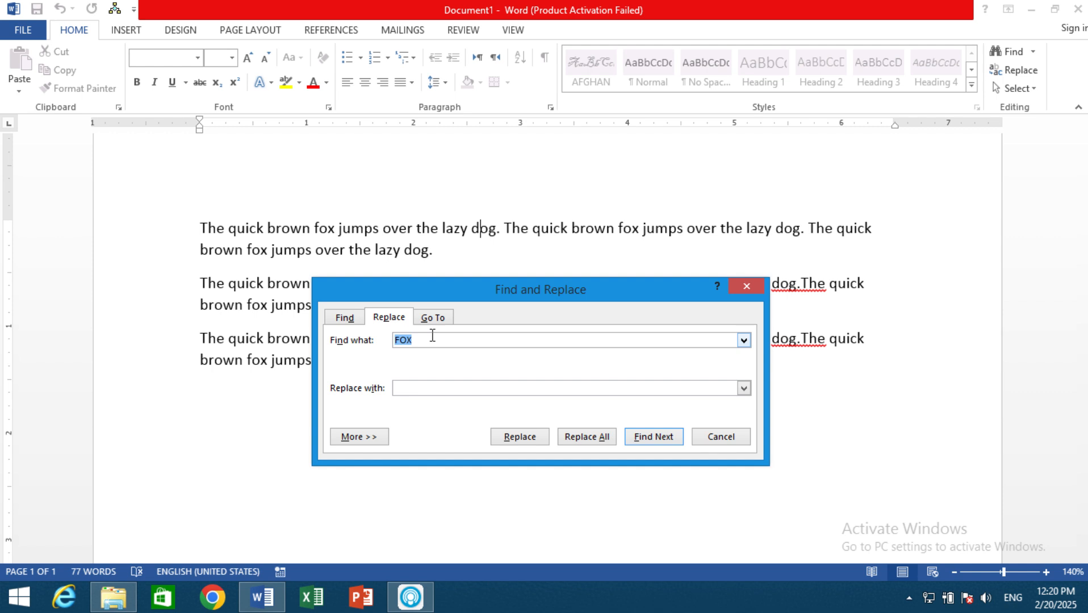
{"action": "key", "text": "BackSpace"}
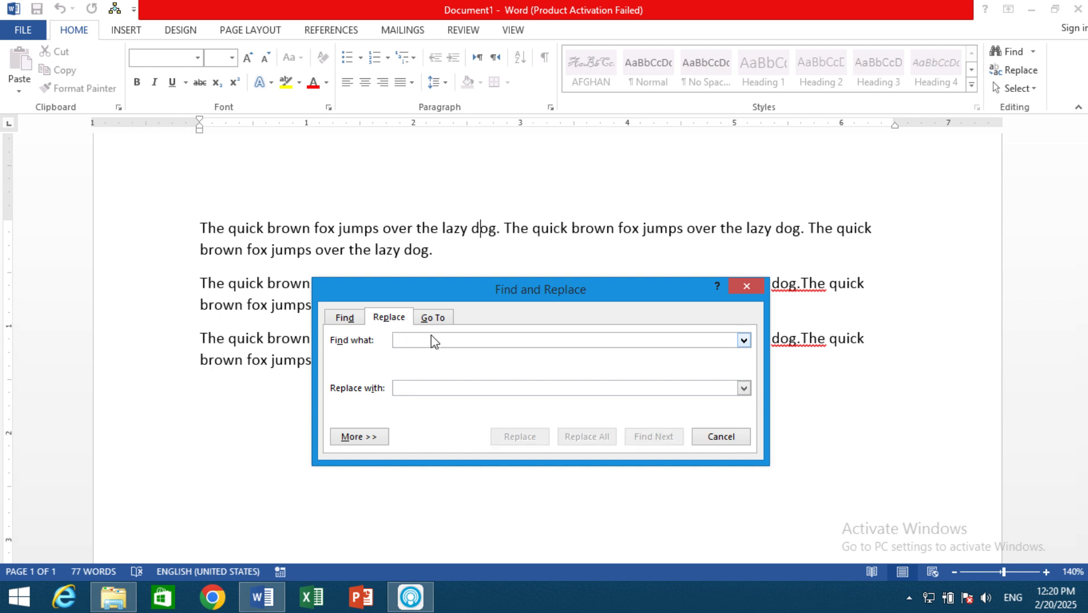
{"action": "type", "text": "dog"}
{"action": "left_click", "coordinate": [408, 393]}
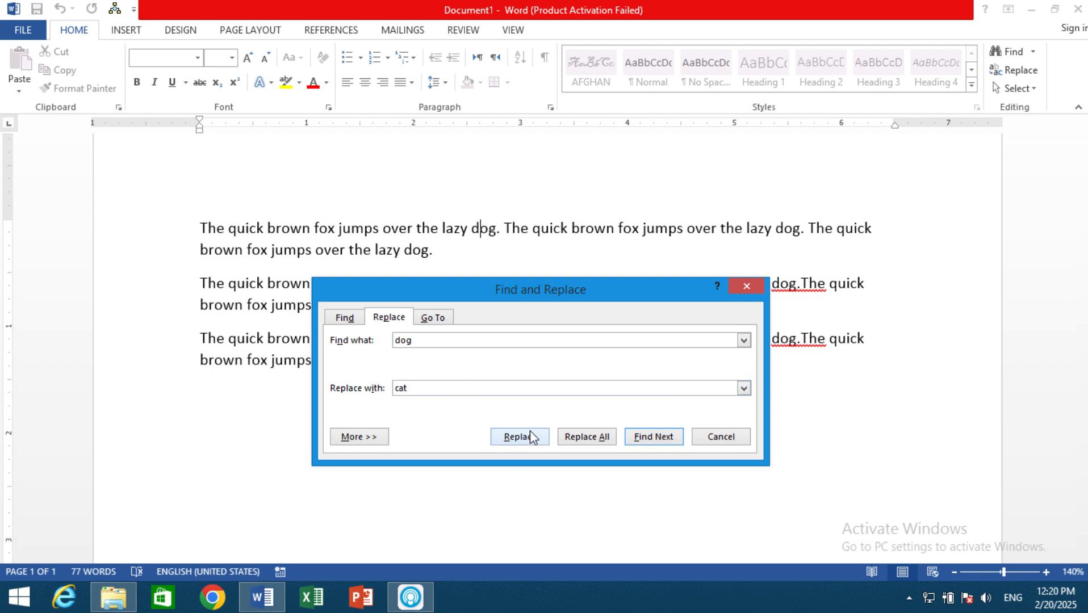
{"action": "left_click", "coordinate": [597, 442]}
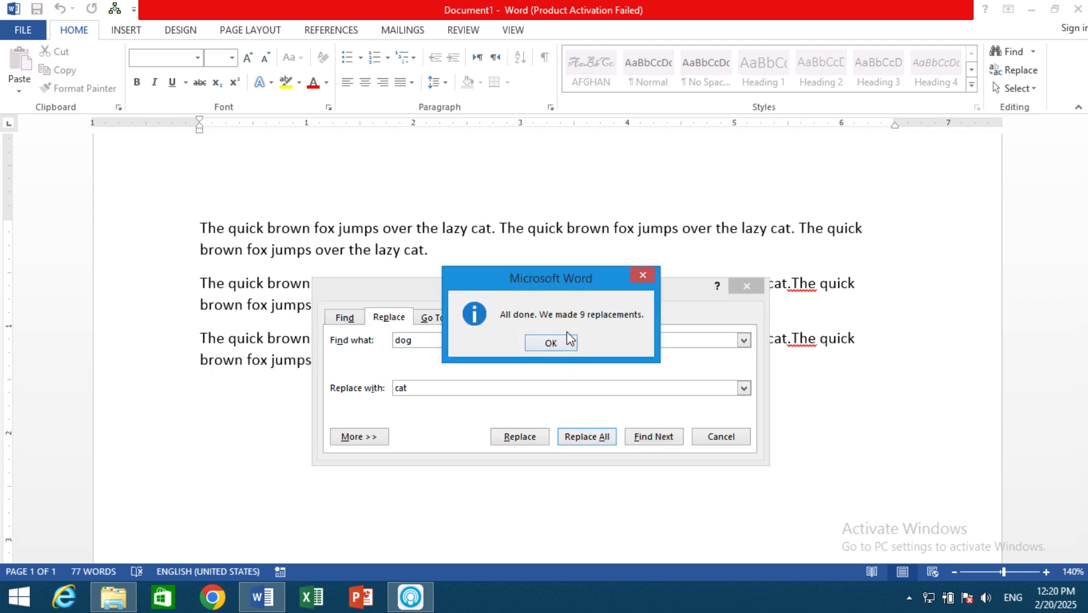
{"action": "left_click", "coordinate": [562, 343]}
{"action": "left_click", "coordinate": [748, 286]}
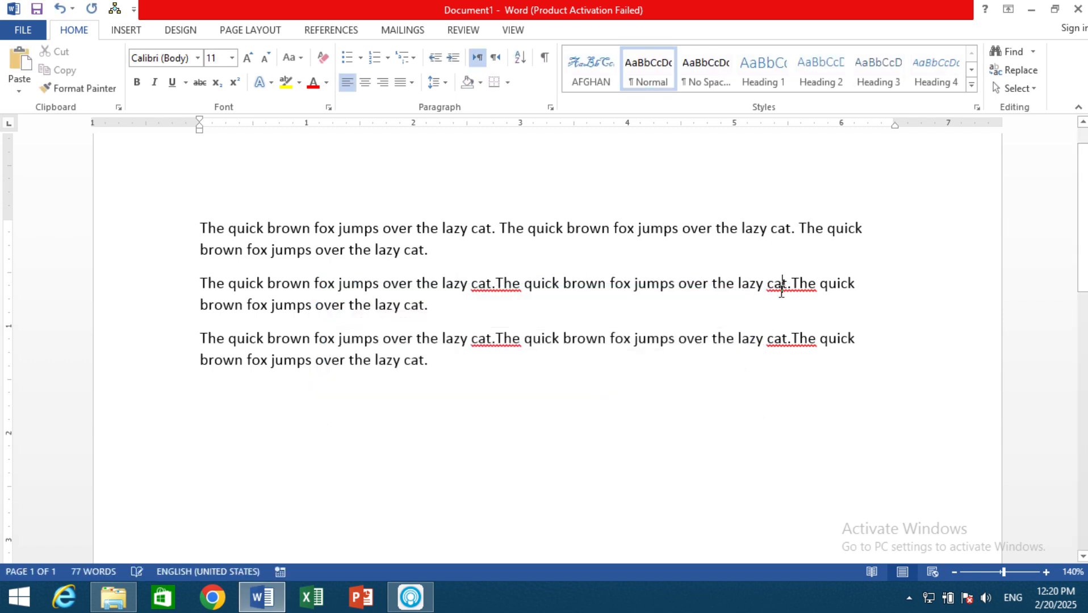
Select the entire document, deselect it and switch on Select Objects mode.
{"action": "left_click", "coordinate": [1020, 89]}
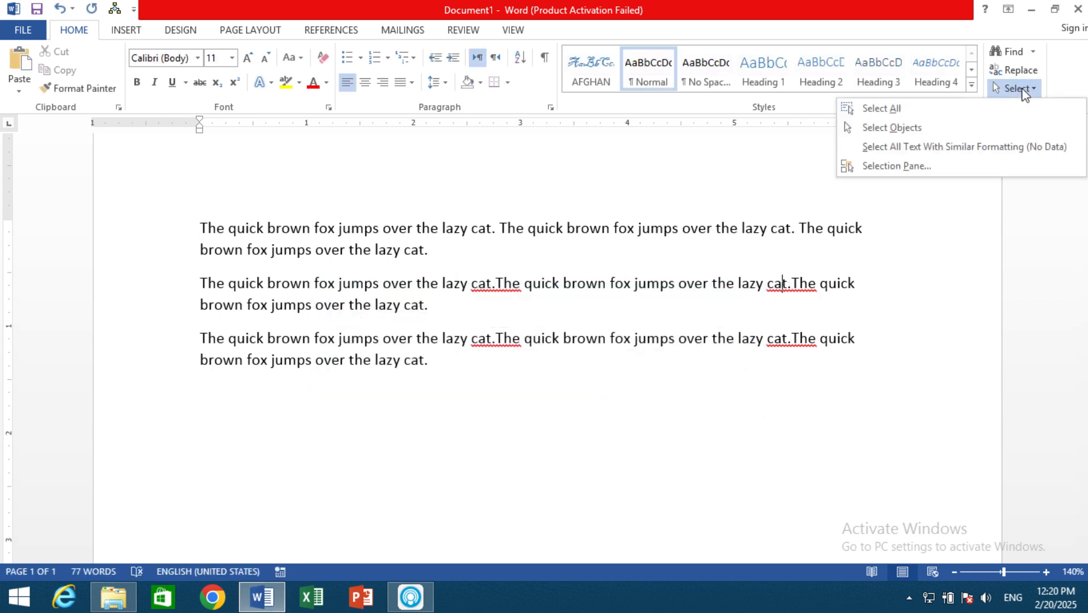
{"action": "left_click", "coordinate": [934, 111]}
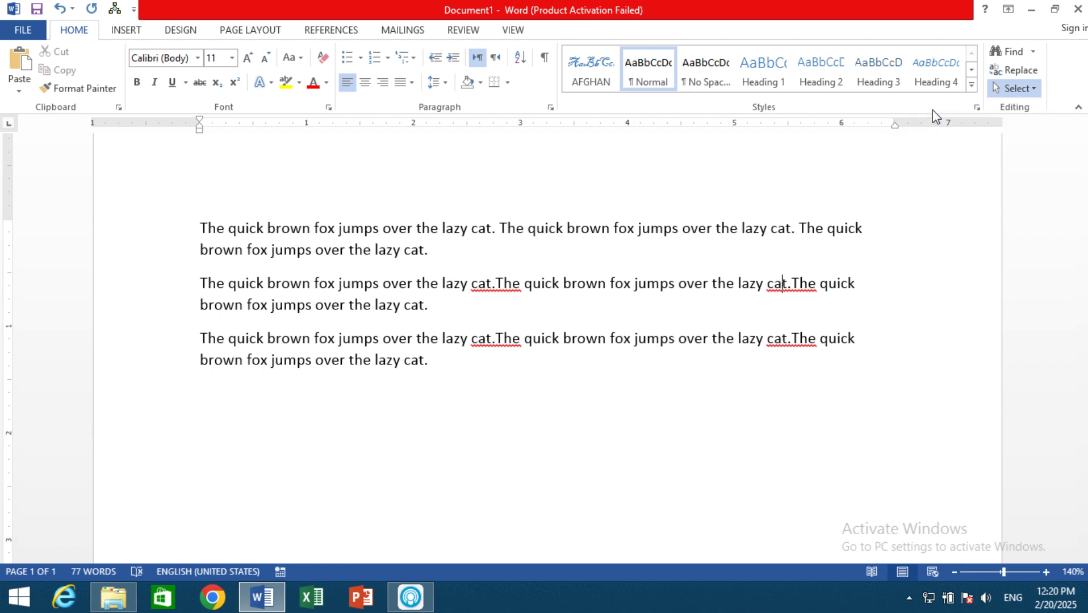
{"action": "left_click", "coordinate": [695, 342]}
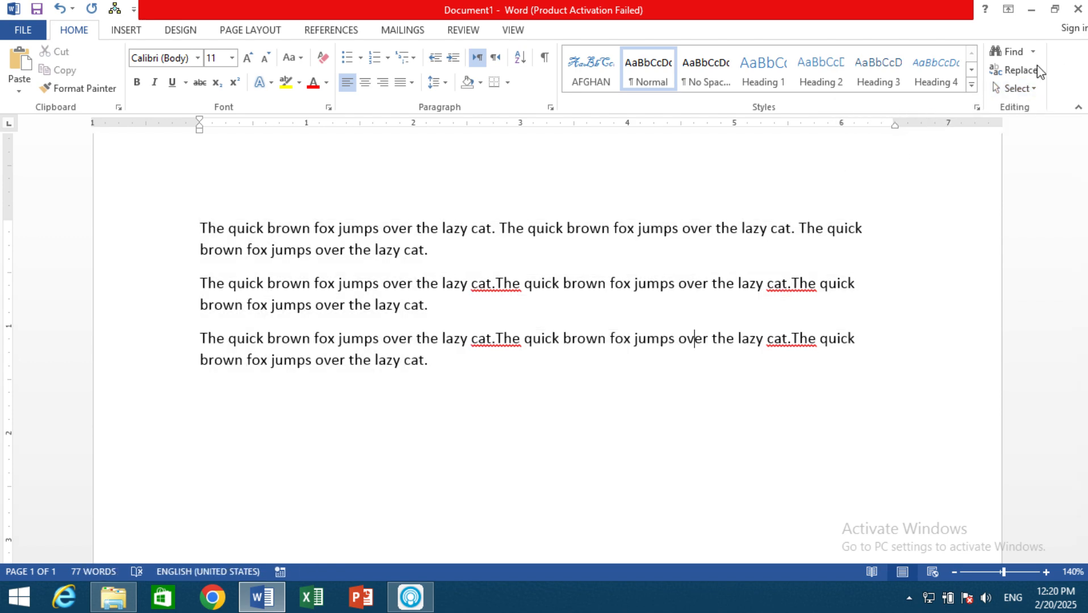
{"action": "left_click", "coordinate": [1020, 89]}
{"action": "left_click", "coordinate": [929, 130]}
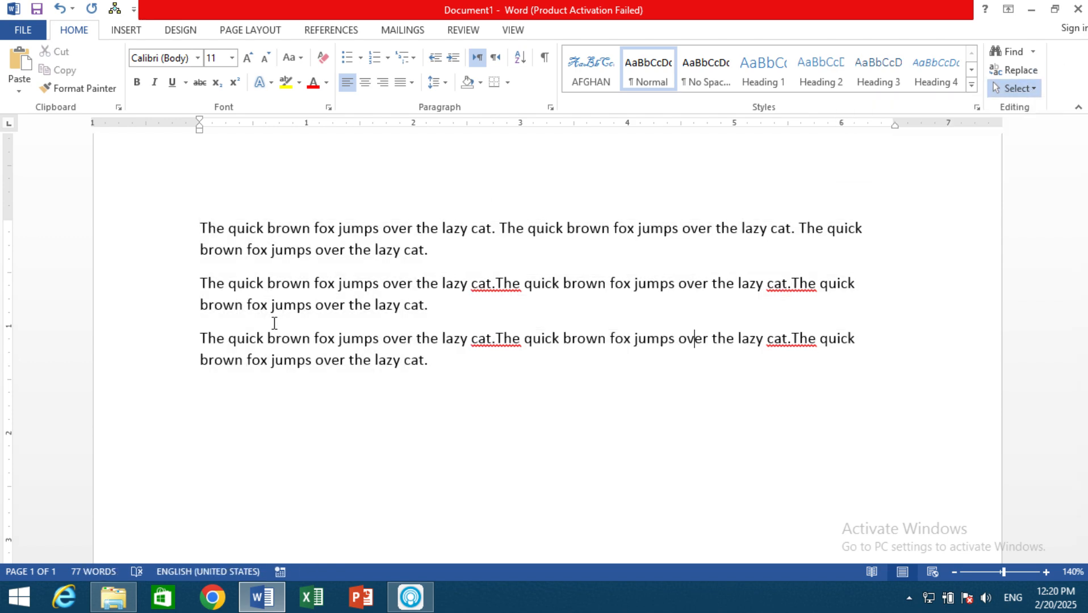
Draw two ovals over the text, one about 1.02" high by 1.47" wide and one about 2.1" by 3.48".
{"action": "left_click", "coordinate": [126, 30]}
{"action": "left_click", "coordinate": [219, 71]}
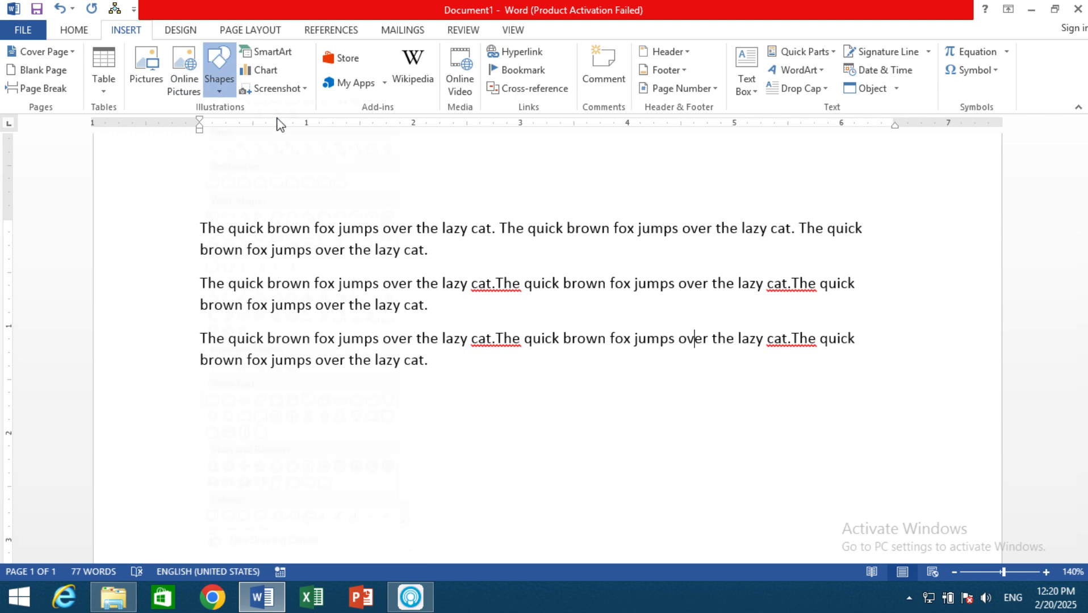
{"action": "left_click", "coordinate": [275, 131]}
{"action": "left_click_drag", "start_coordinate": [377, 201], "coordinate": [536, 311]}
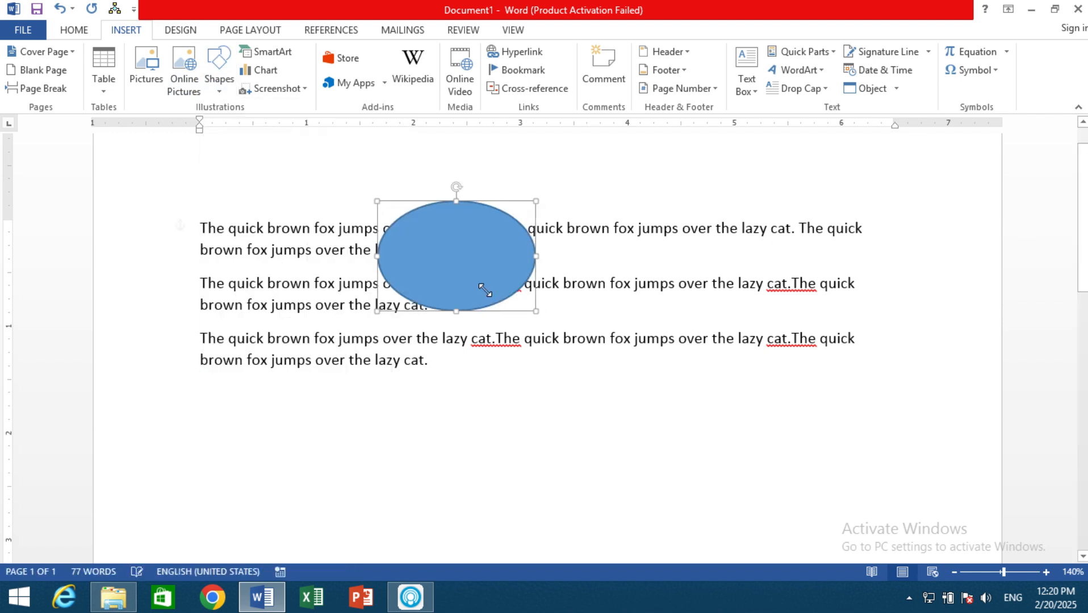
{"action": "left_click", "coordinate": [76, 53]}
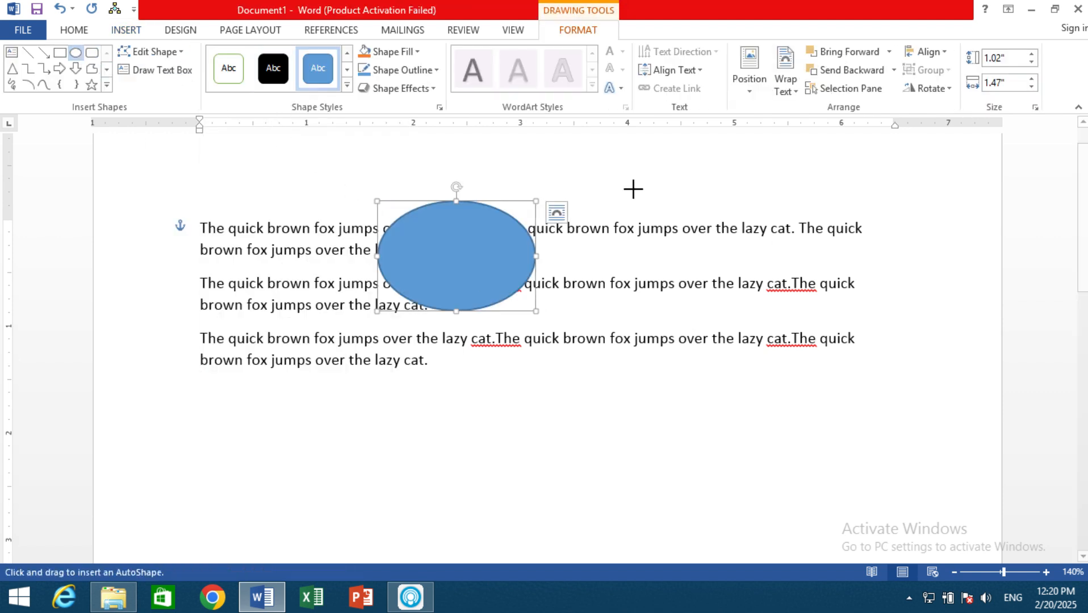
{"action": "left_click_drag", "start_coordinate": [629, 185], "coordinate": [1000, 409]}
Draw a narrow 5-point star about 0.91" high by 0.2" wide beside the small oval and deselect it.
{"action": "left_click", "coordinate": [91, 85]}
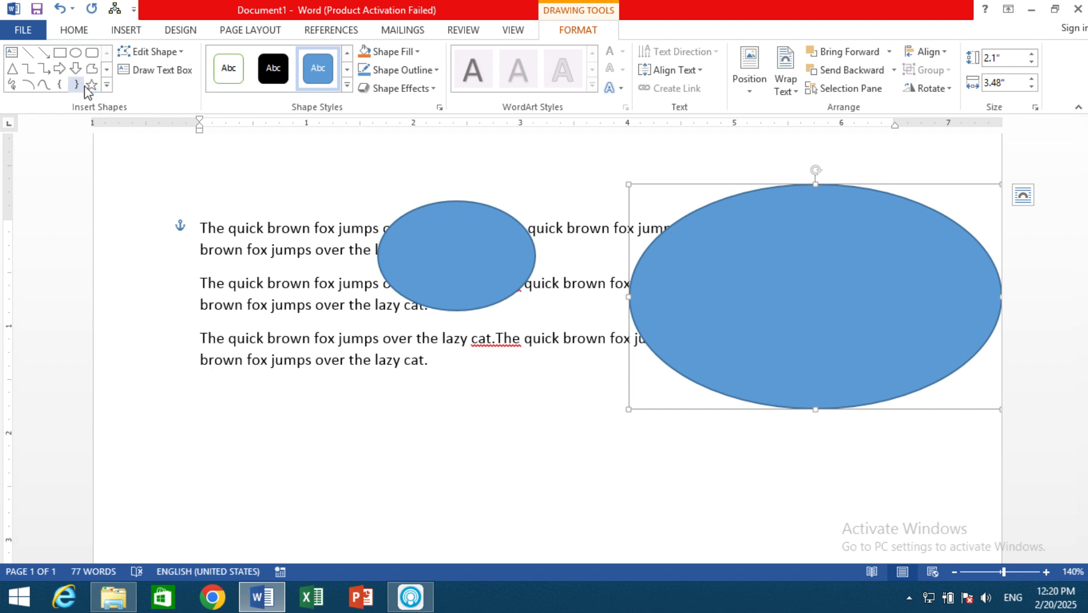
{"action": "left_click_drag", "start_coordinate": [318, 215], "coordinate": [295, 327]}
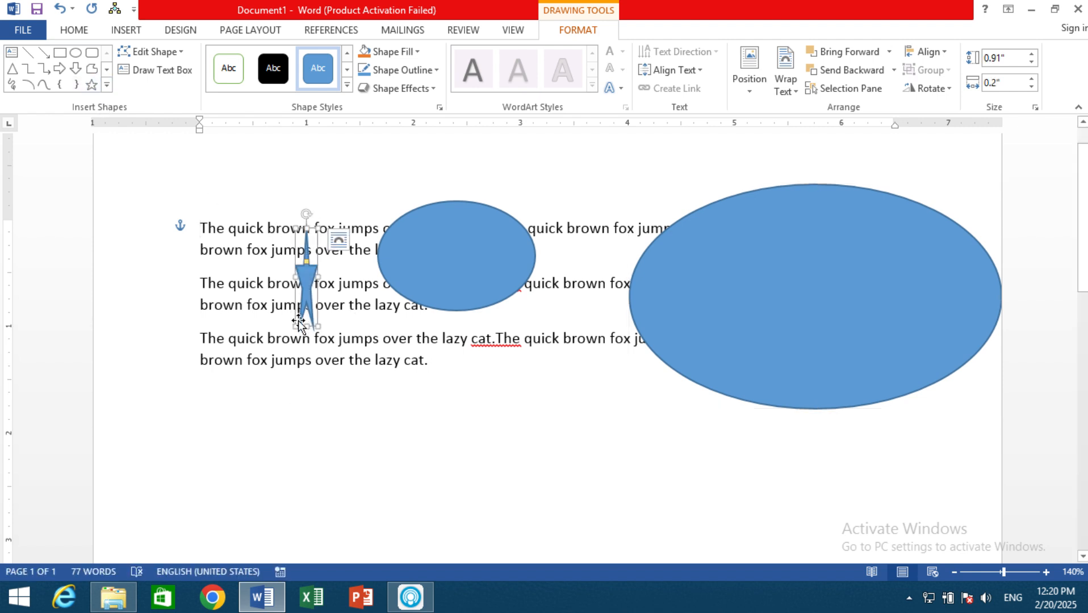
{"action": "left_click", "coordinate": [291, 338]}
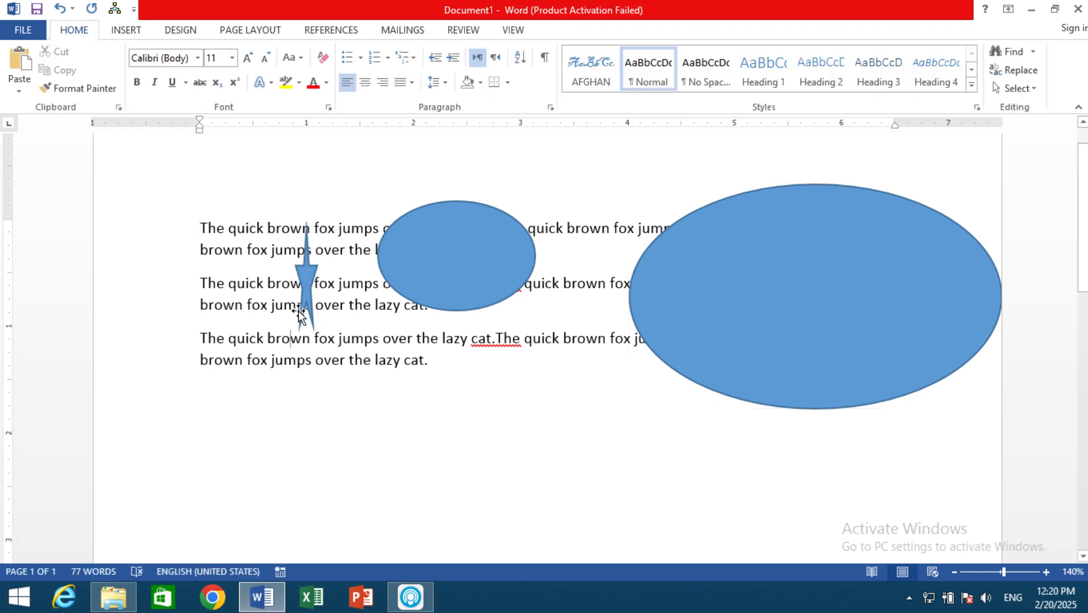
Select the star and the small oval together with Select Objects, then turn the mode off and deselect them.
{"action": "left_click", "coordinate": [1017, 88]}
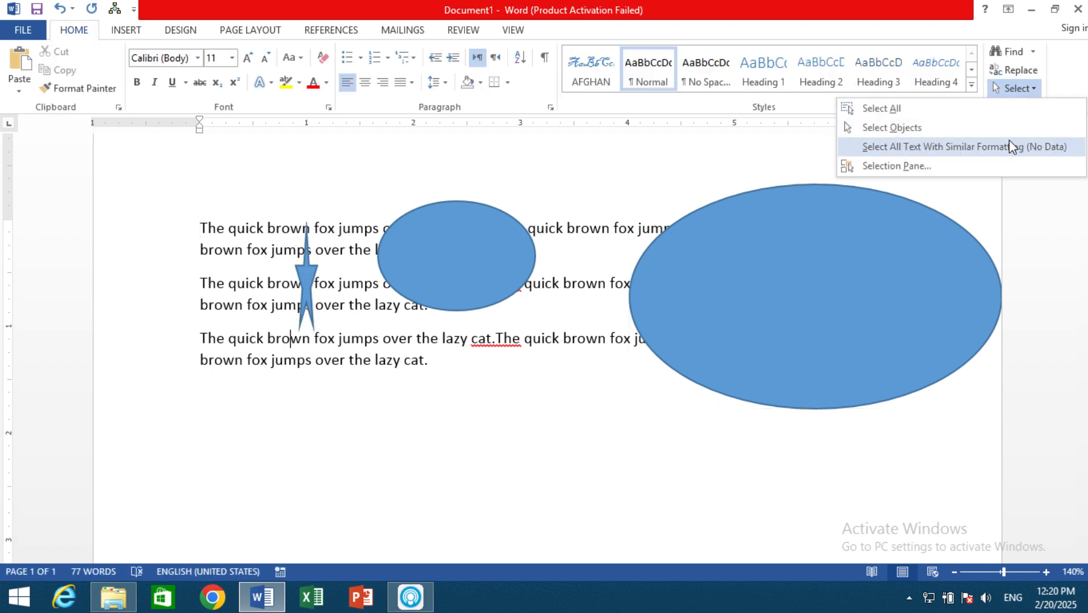
{"action": "left_click", "coordinate": [902, 129]}
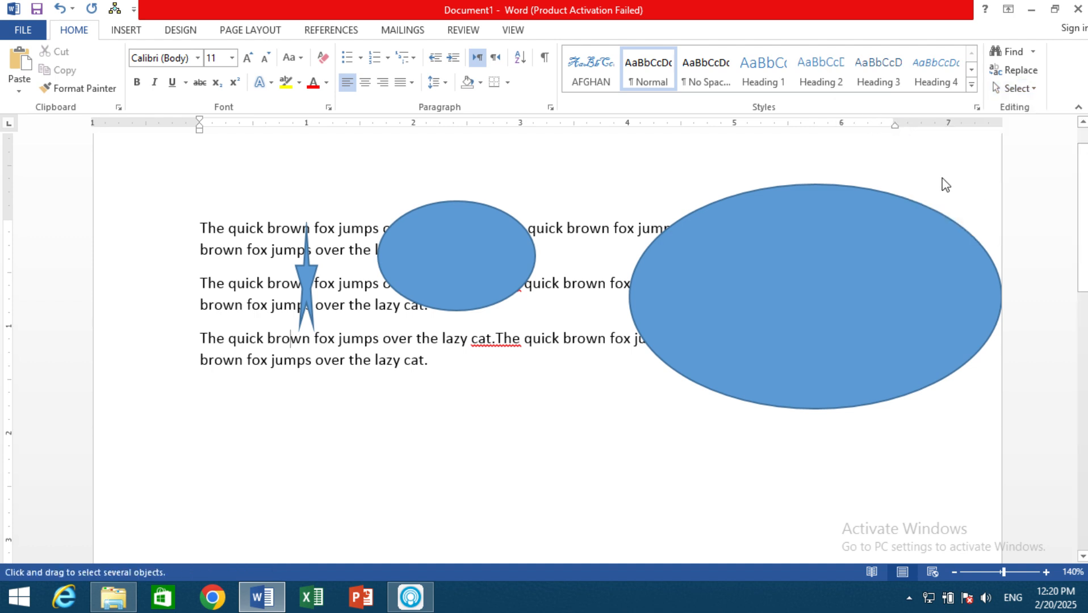
{"action": "mouse_move", "coordinate": [952, 154]}
{"action": "left_mouse_down"}
{"action": "mouse_move", "coordinate": [948, 177]}
{"action": "mouse_move", "coordinate": [533, 415]}
{"action": "mouse_move", "coordinate": [228, 436]}
{"action": "mouse_move", "coordinate": [195, 453]}
{"action": "left_mouse_up"}
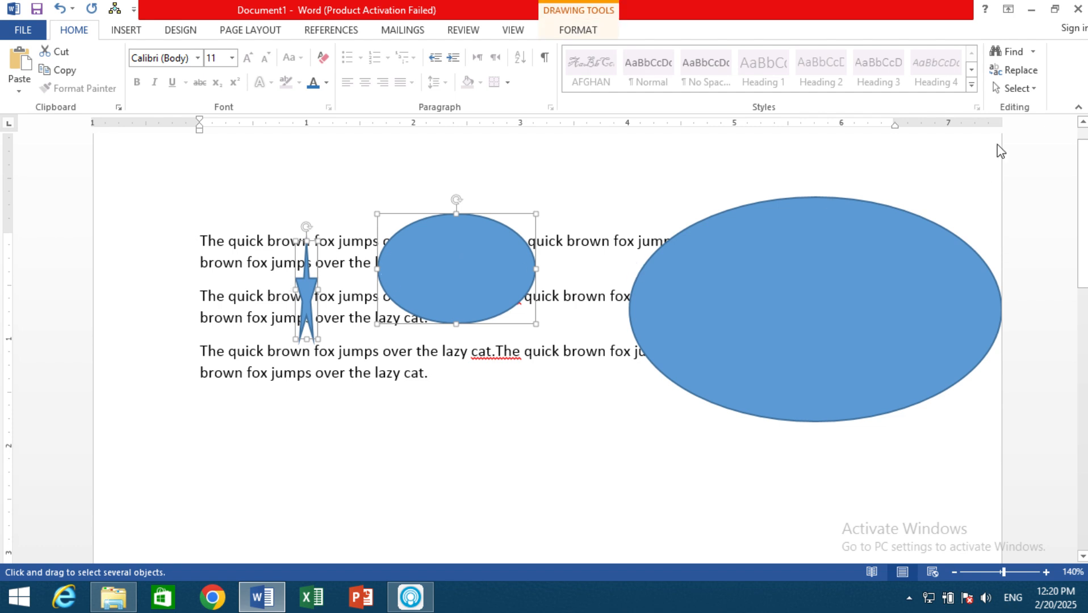
{"action": "left_click", "coordinate": [1030, 87]}
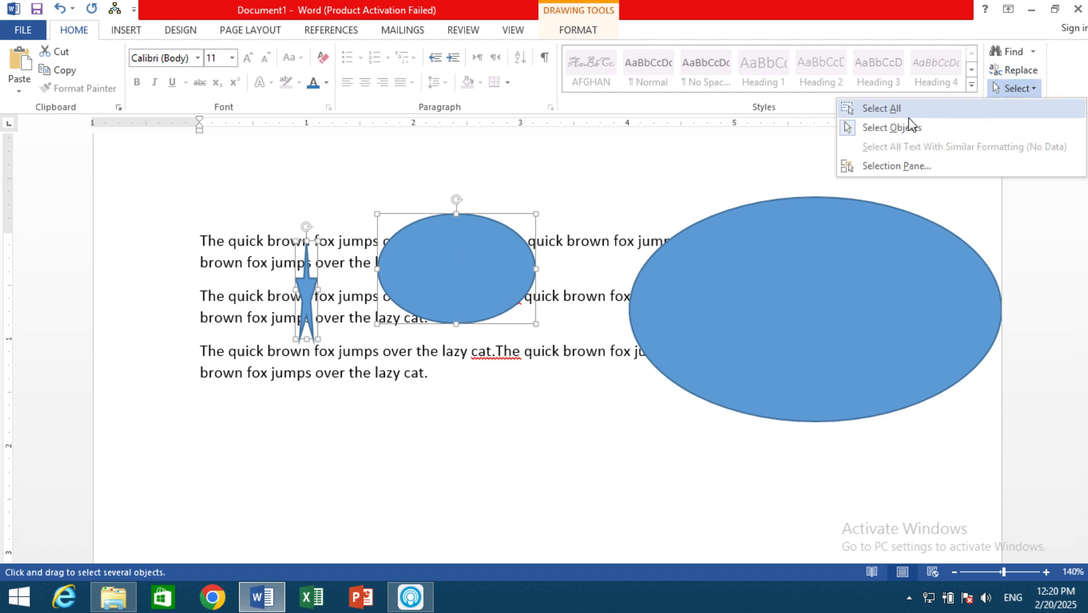
{"action": "left_click", "coordinate": [891, 129]}
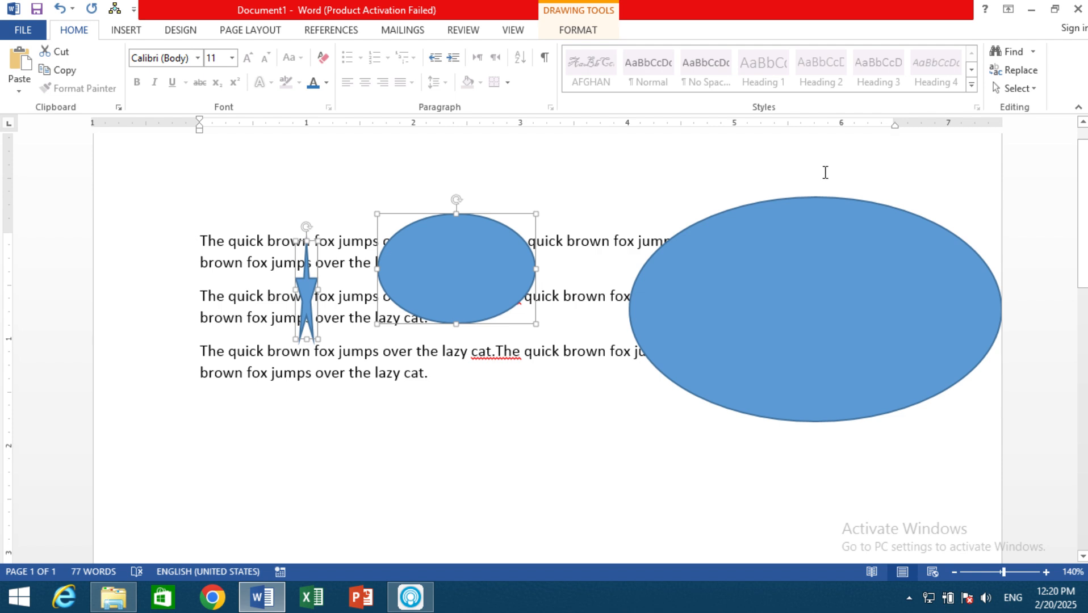
{"action": "left_click", "coordinate": [818, 172]}
Open the Selection pane and select Oval 2 and Oval 1 individually from its object list, ending on Oval 2.
{"action": "left_click", "coordinate": [1017, 88]}
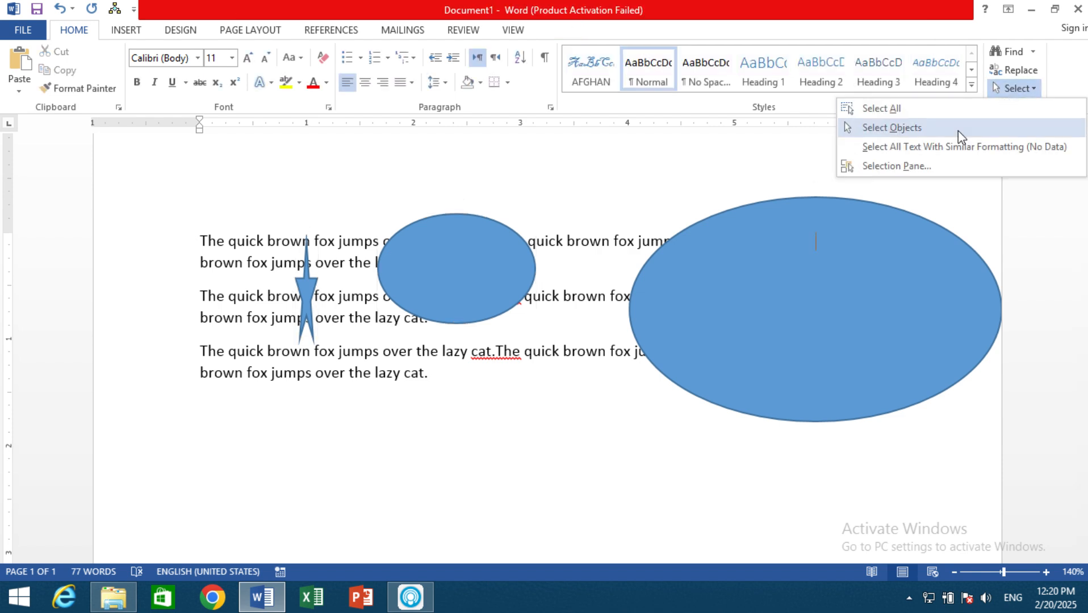
{"action": "left_click", "coordinate": [897, 165]}
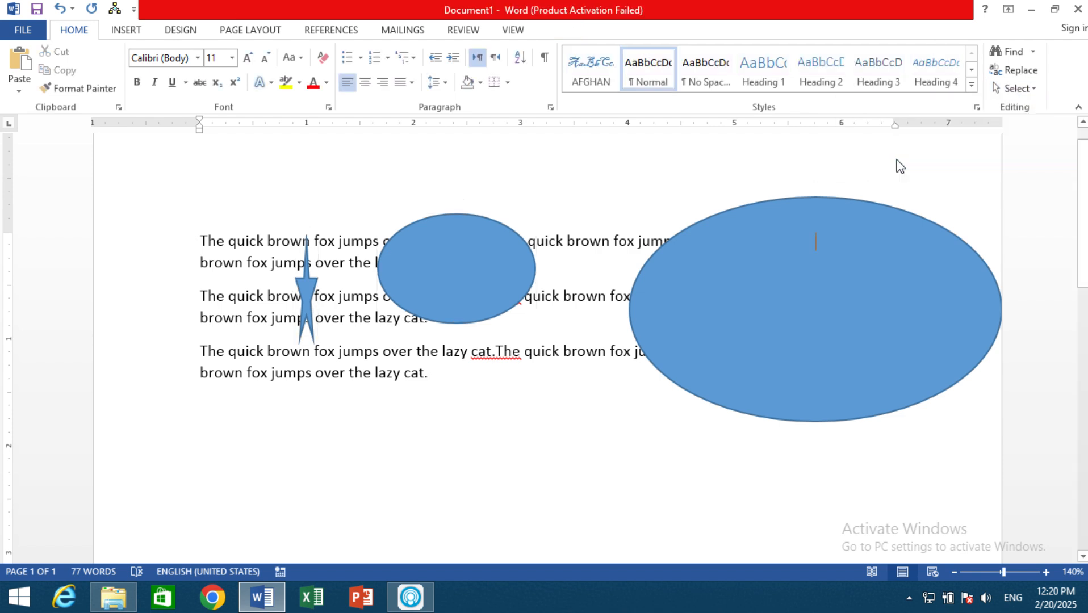
{"action": "left_click", "coordinate": [940, 195]}
{"action": "left_click", "coordinate": [940, 205]}
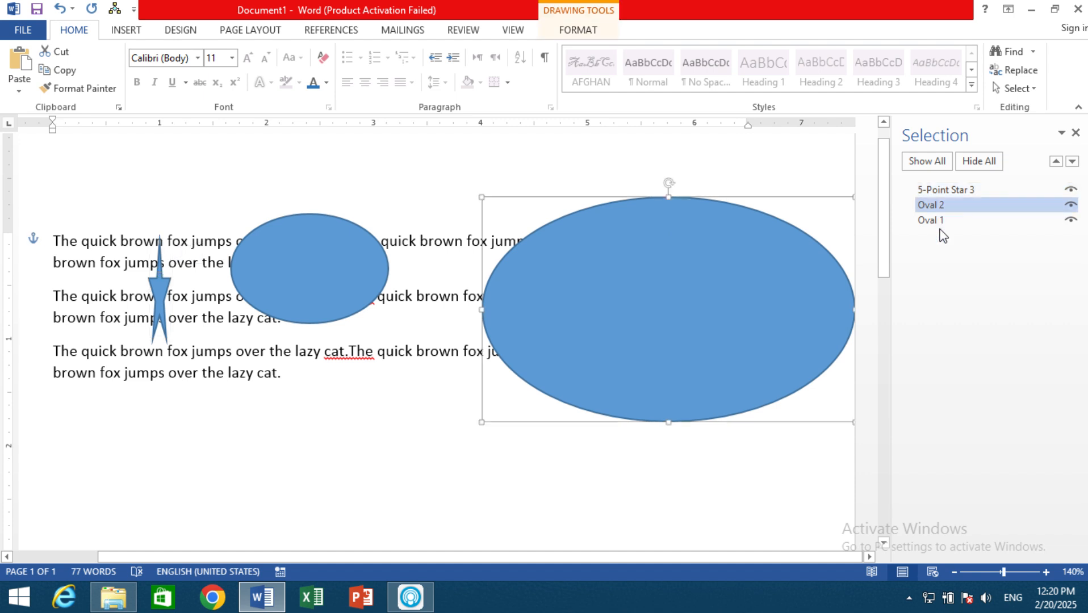
{"action": "left_click", "coordinate": [941, 221]}
{"action": "left_click", "coordinate": [943, 206]}
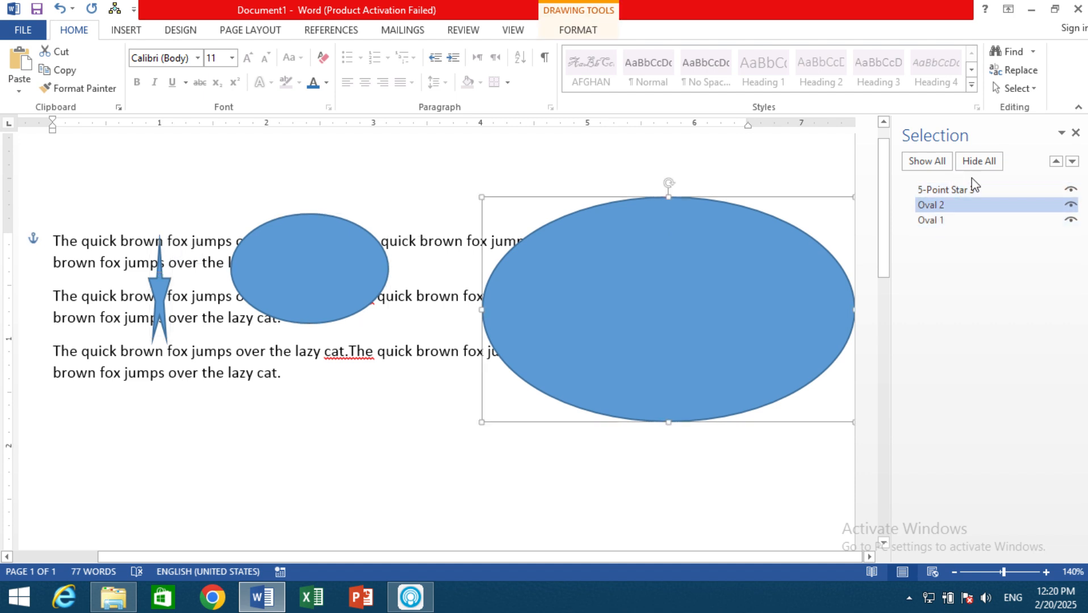
Toggle the visibility of Oval 2 and 5-Point Star 3 off and on, then hide all shapes and close the Selection pane.
{"action": "left_click", "coordinate": [1071, 205]}
{"action": "left_click", "coordinate": [1072, 189]}
{"action": "left_click", "coordinate": [1072, 205]}
{"action": "left_click", "coordinate": [1071, 189]}
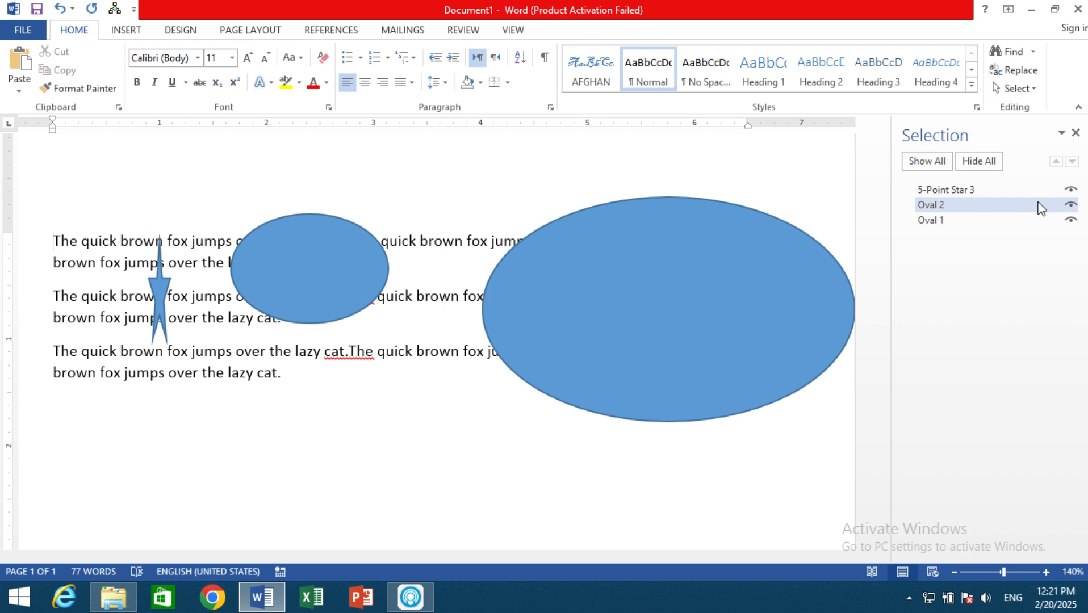
{"action": "left_click", "coordinate": [975, 166]}
{"action": "left_click", "coordinate": [1076, 134]}
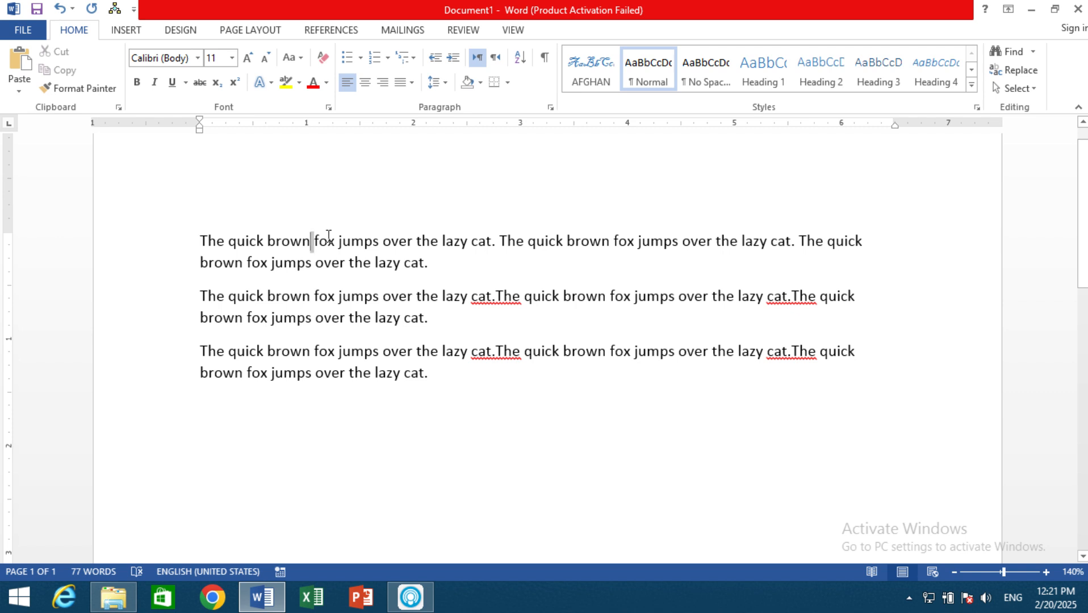
Apply the gold text effect to the first "brown fox jumps" and increase its font size to 12.
{"action": "left_click_drag", "start_coordinate": [328, 235], "coordinate": [352, 235]}
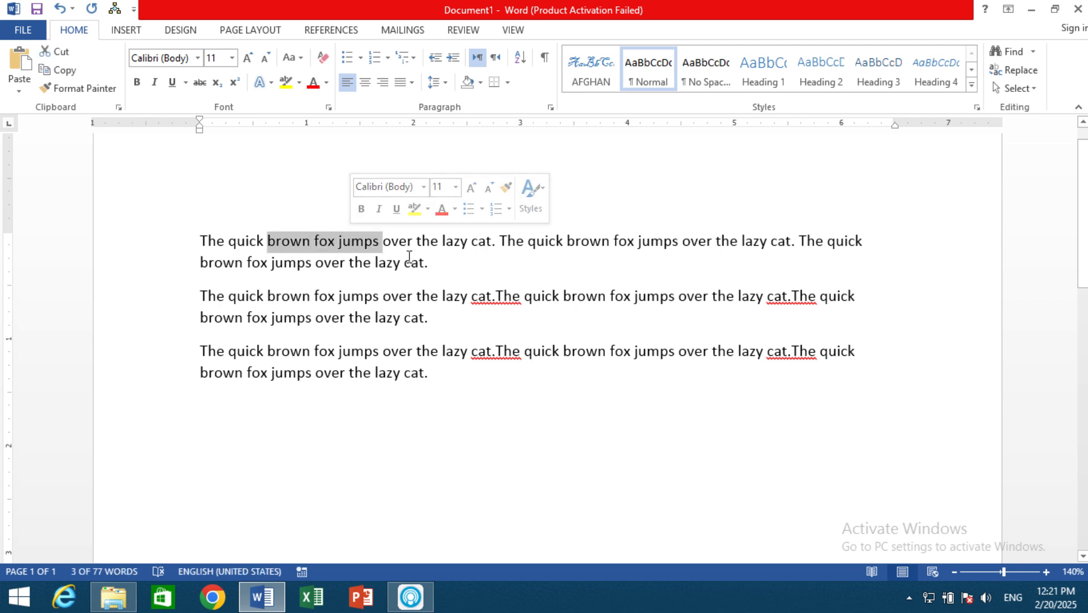
{"action": "left_click", "coordinate": [262, 82]}
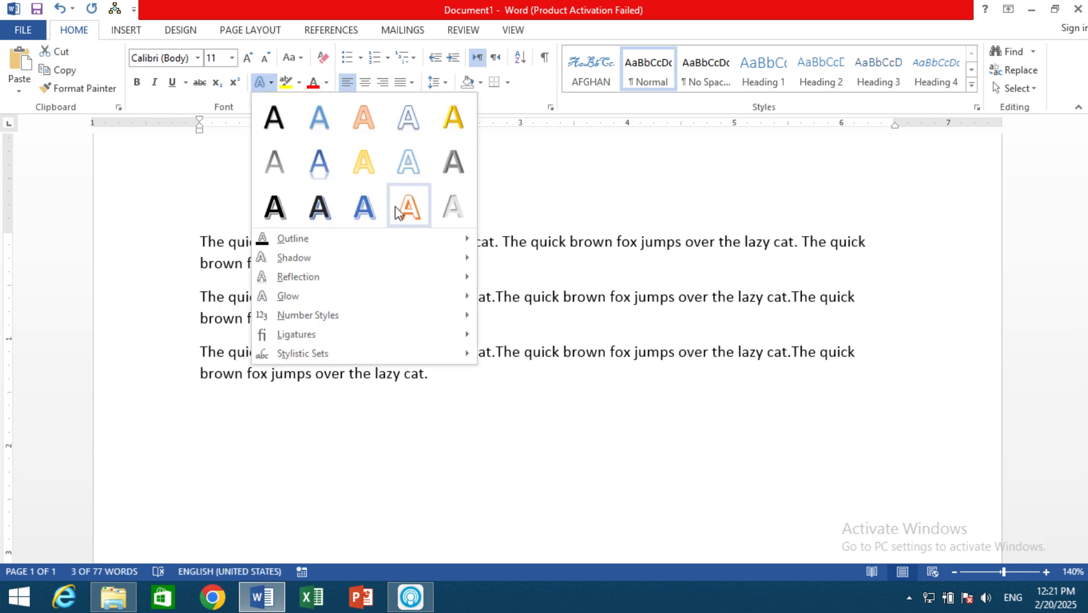
{"action": "left_click", "coordinate": [452, 122]}
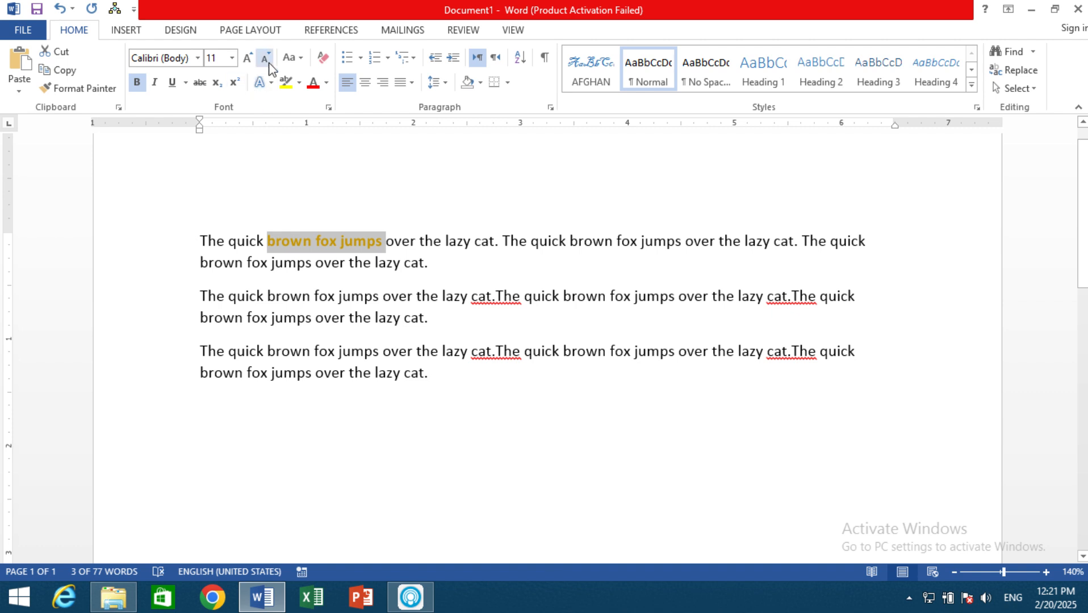
{"action": "left_click", "coordinate": [252, 61]}
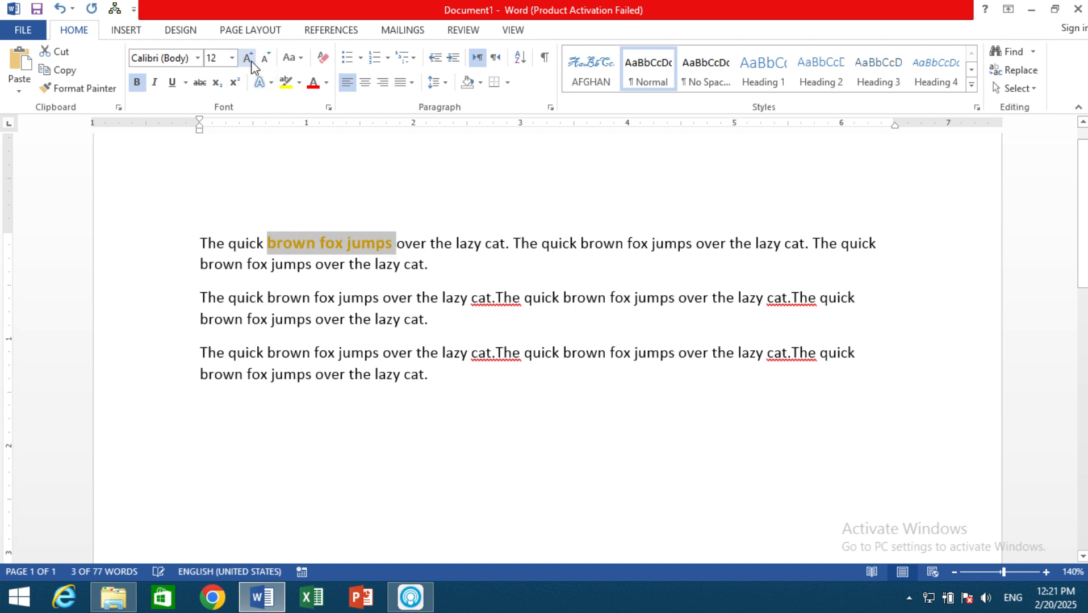
Copy the gold formatting with Format Painter onto several other phrases across the three paragraphs, such as "jumps over" and "over the lazy", then stop painting.
{"action": "left_click", "coordinate": [98, 88]}
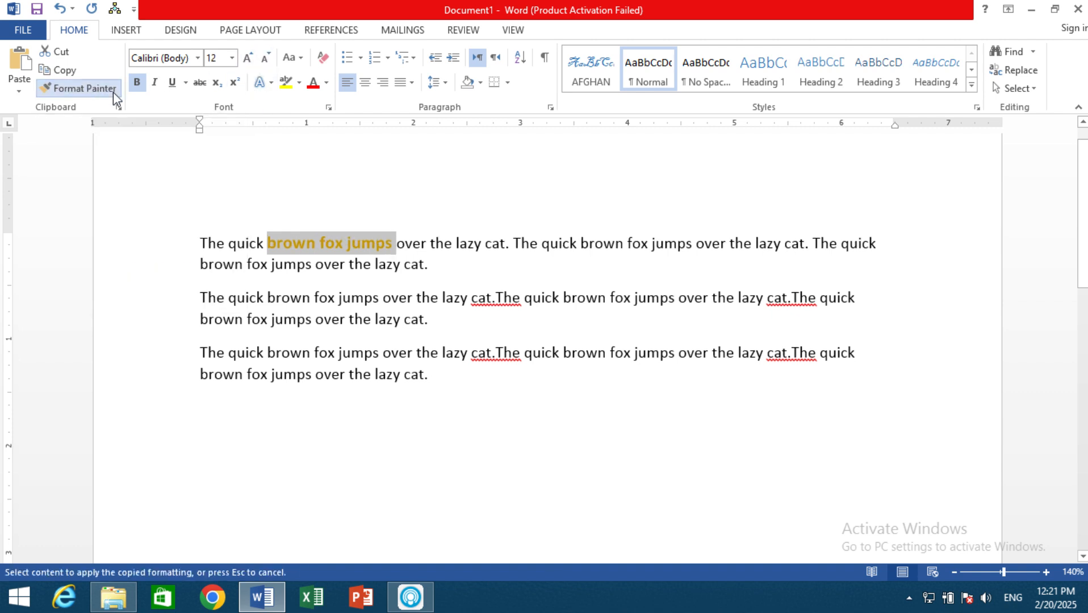
{"action": "left_click_drag", "start_coordinate": [582, 243], "coordinate": [707, 243]}
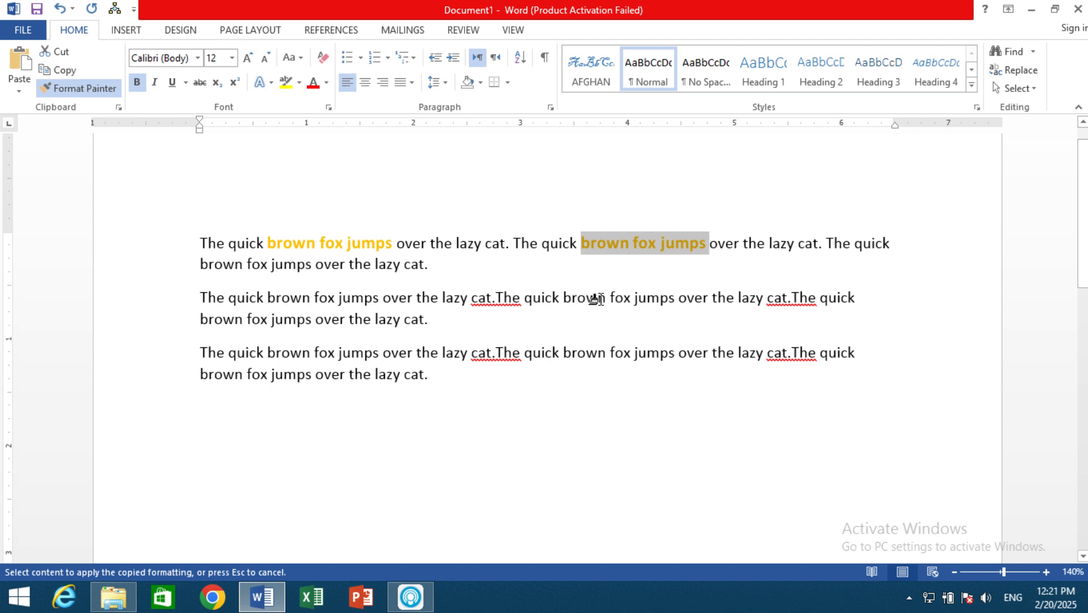
{"action": "left_click_drag", "start_coordinate": [597, 300], "coordinate": [570, 300]}
{"action": "left_click_drag", "start_coordinate": [340, 358], "coordinate": [424, 357]}
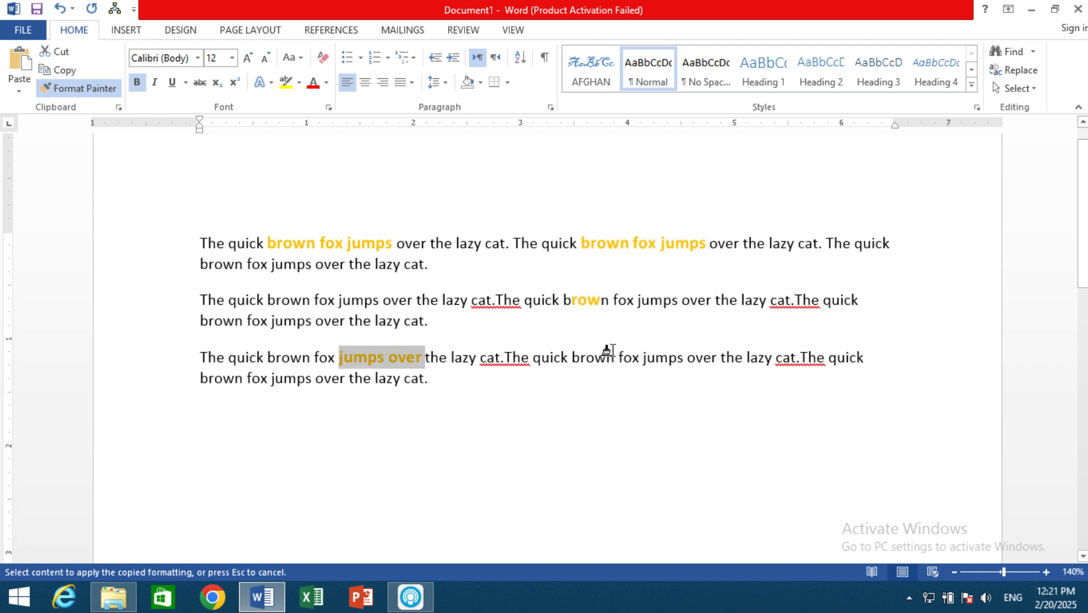
{"action": "left_click_drag", "start_coordinate": [609, 356], "coordinate": [684, 358]}
{"action": "mouse_move", "coordinate": [287, 301]}
{"action": "left_mouse_down"}
{"action": "mouse_move", "coordinate": [339, 301]}
{"action": "mouse_move", "coordinate": [410, 322]}
{"action": "left_mouse_up"}
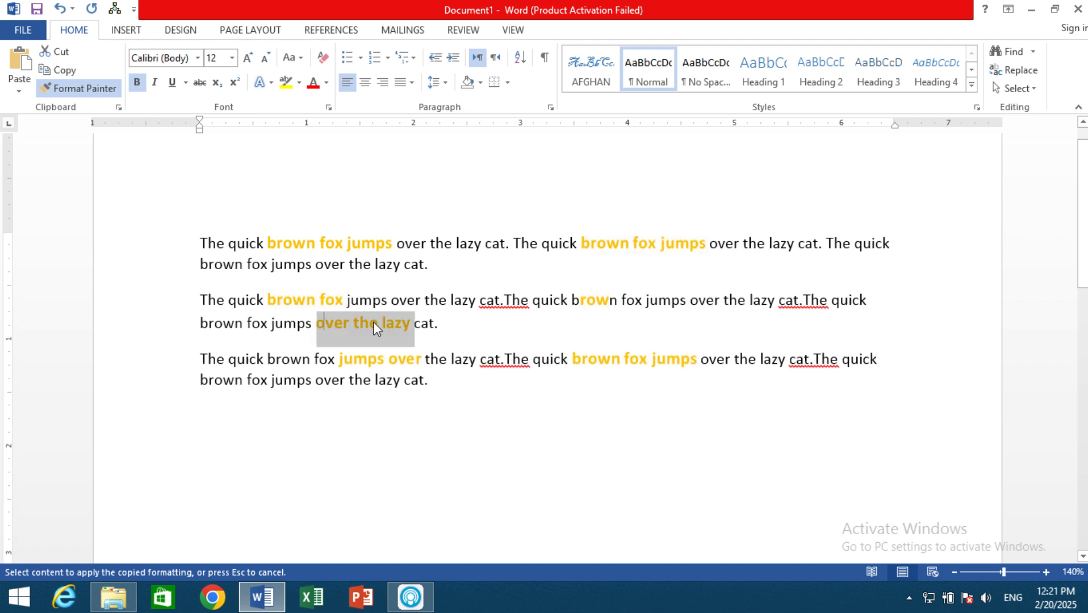
{"action": "left_click", "coordinate": [85, 88]}
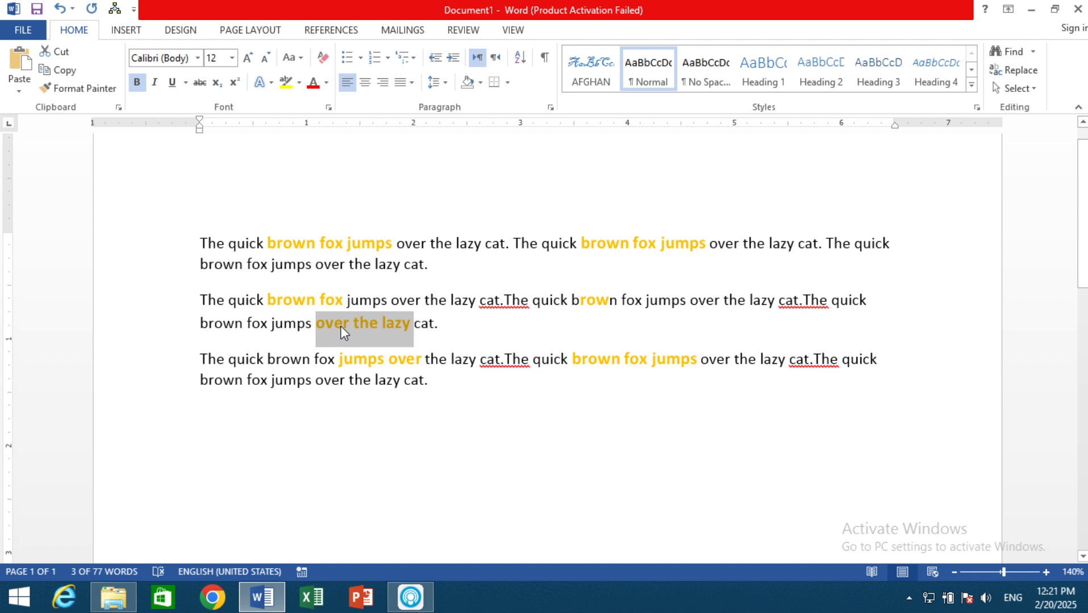
Select all text with formatting similar to the gold "brown fox jumps" and clear its formatting.
{"action": "left_click", "coordinate": [320, 243]}
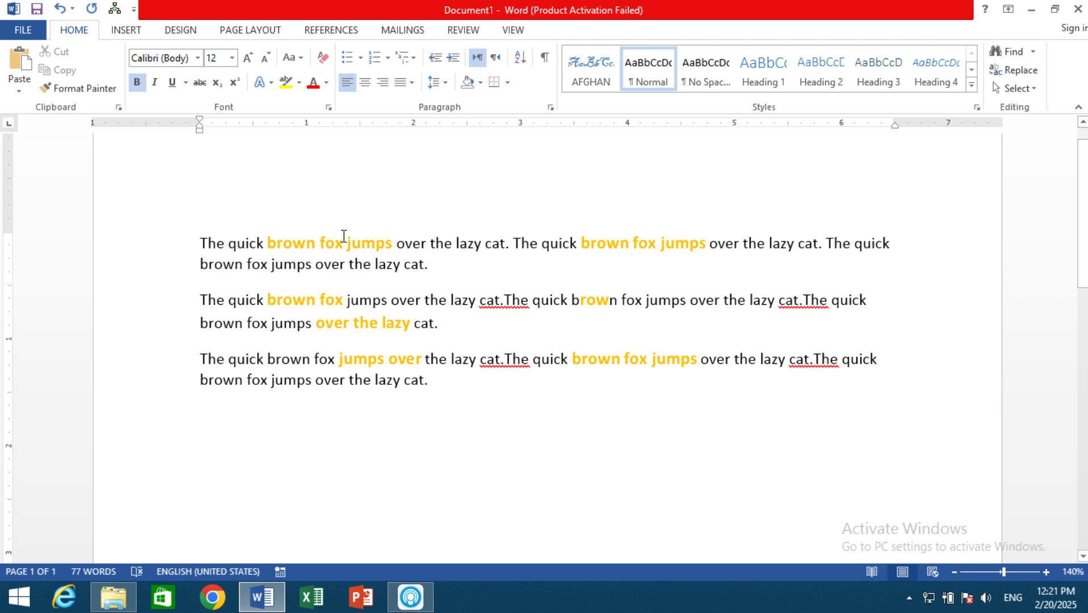
{"action": "left_click", "coordinate": [1008, 94]}
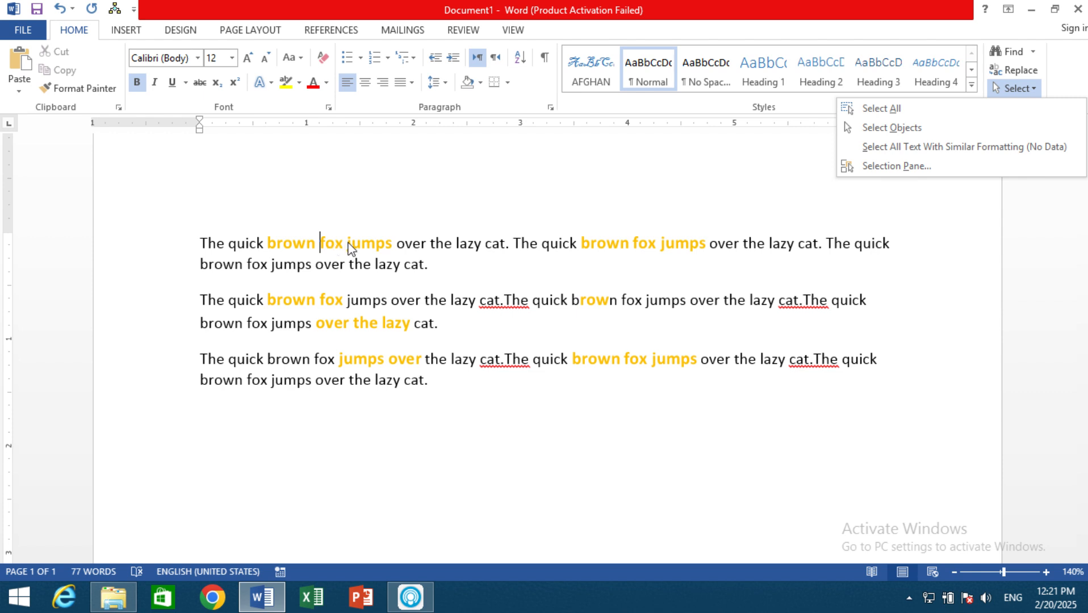
{"action": "left_click", "coordinate": [886, 147]}
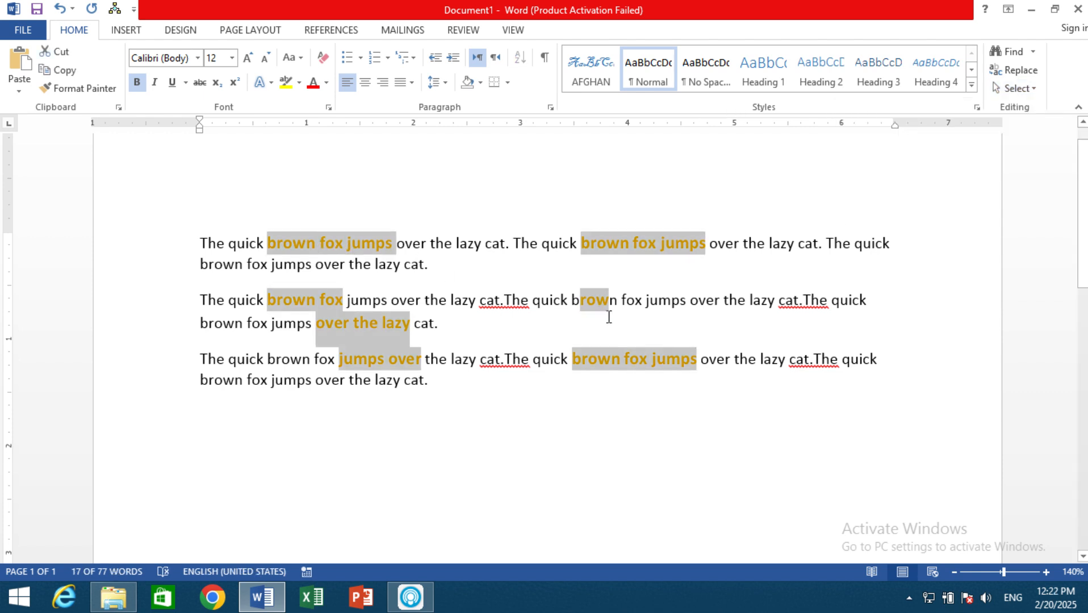
{"action": "left_click", "coordinate": [323, 57]}
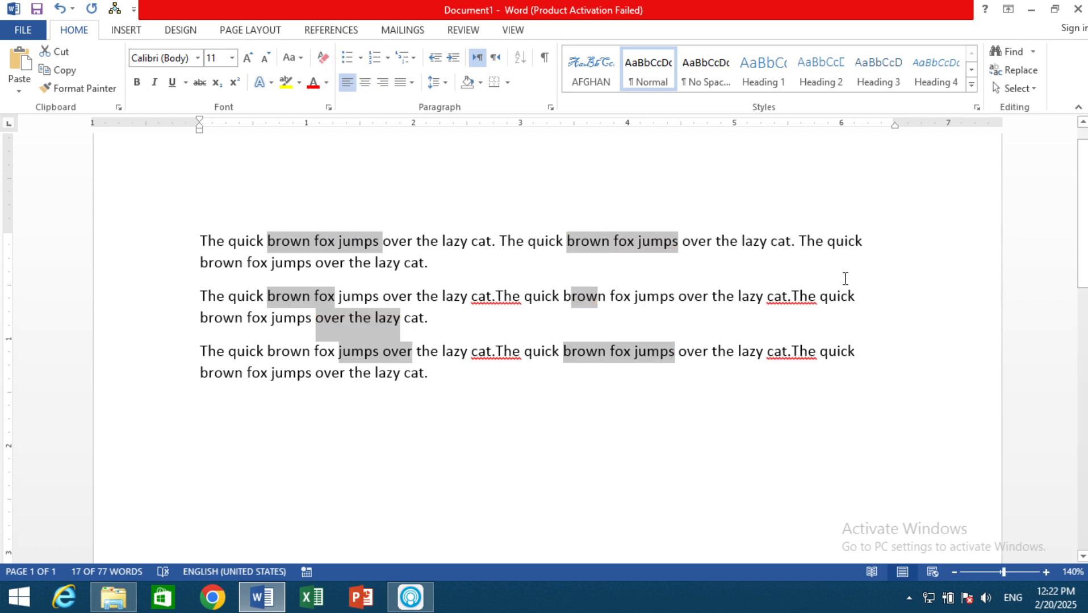
{"action": "left_click", "coordinate": [1016, 88]}
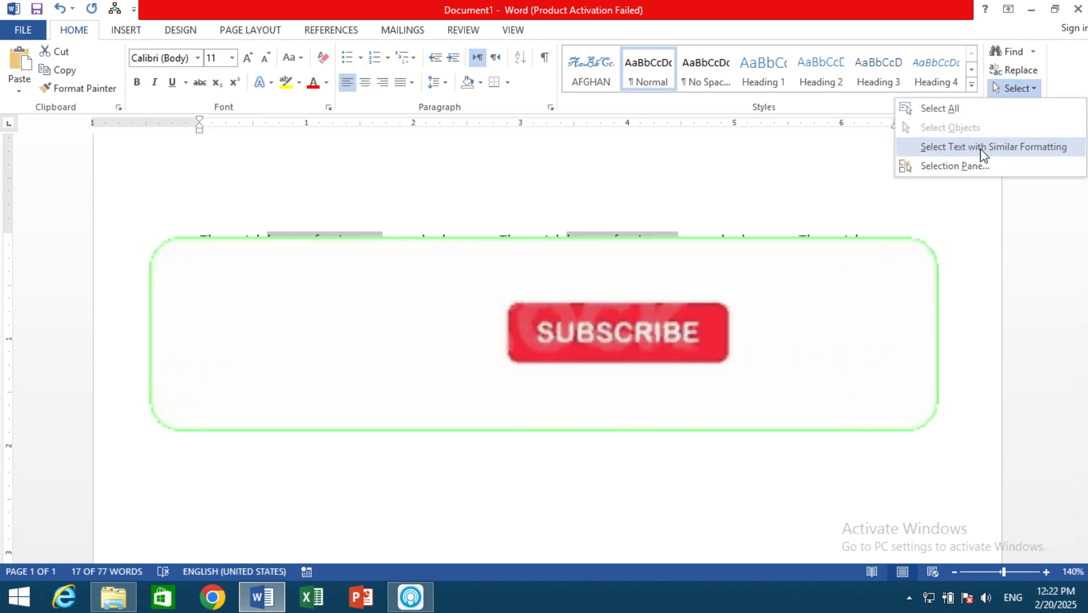